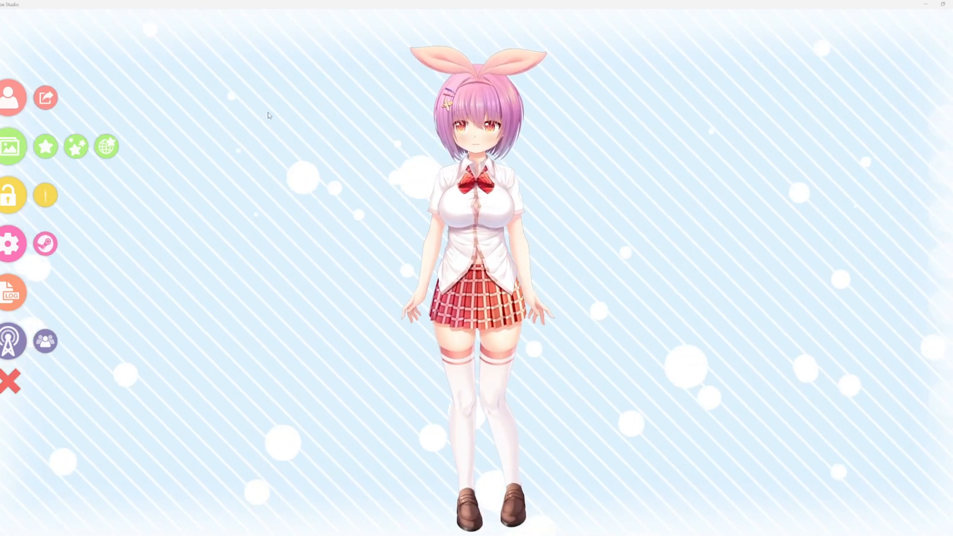
Hide the main menu and bring it back over the scene, twice
left_click(12, 382)
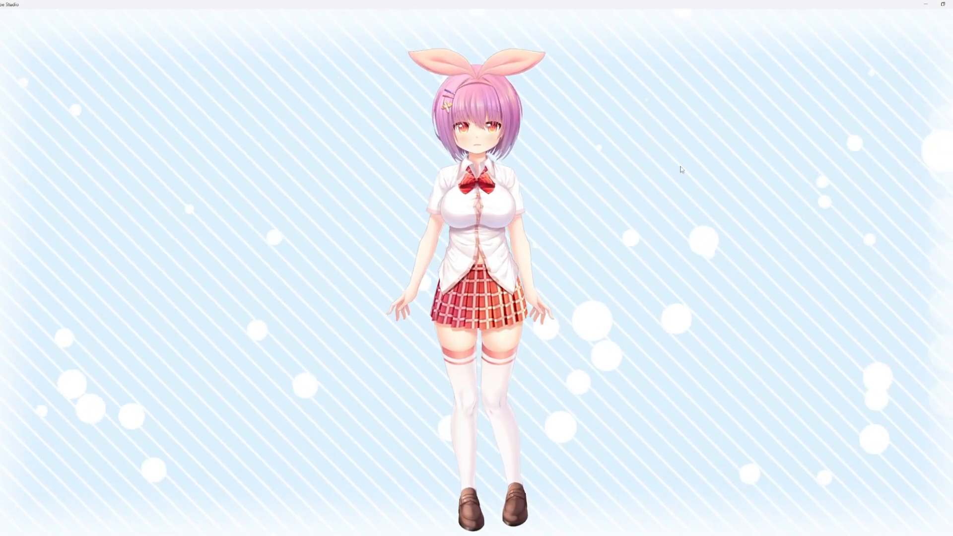
double_click(685, 169)
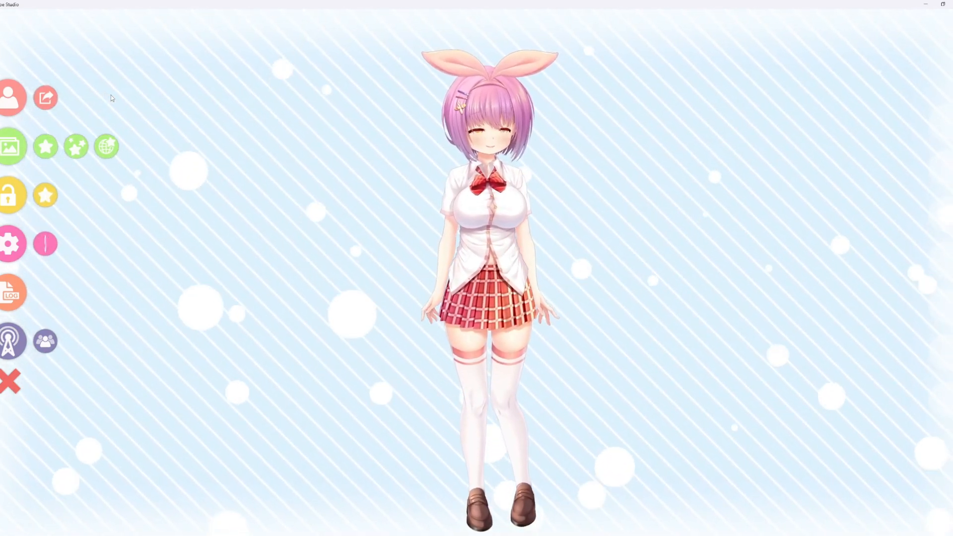
double_click(111, 94)
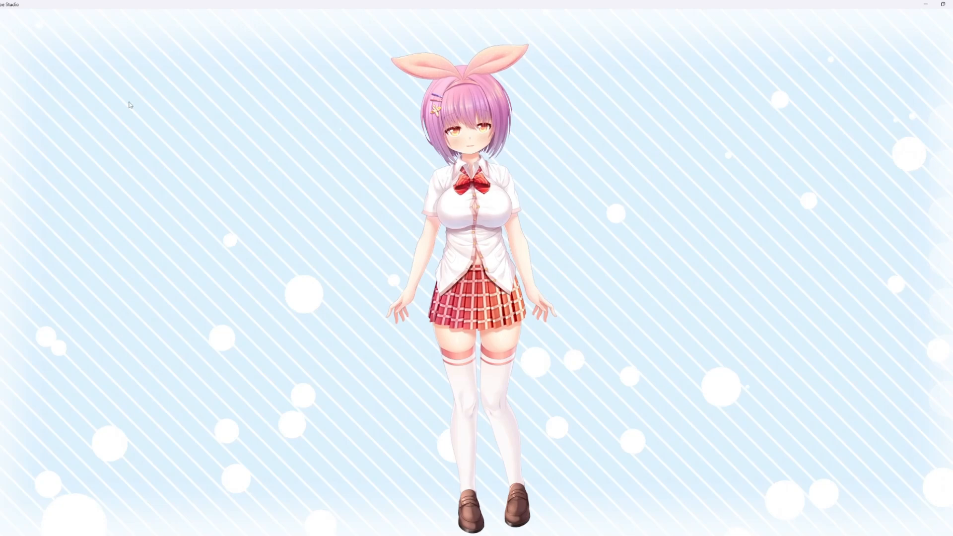
double_click(276, 269)
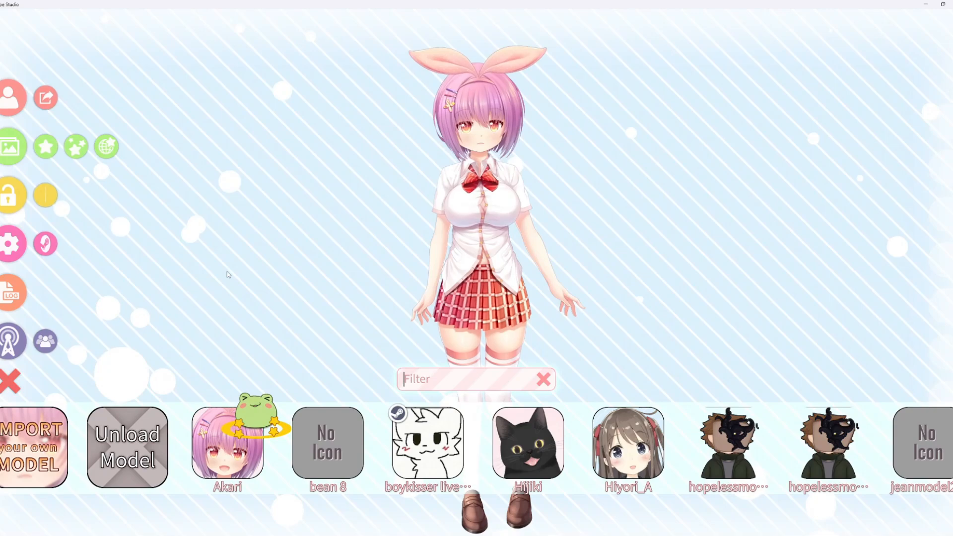
Start importing a custom model, open the Live2DModels folder, and select its model folders before clearing the selection
left_click(15, 463)
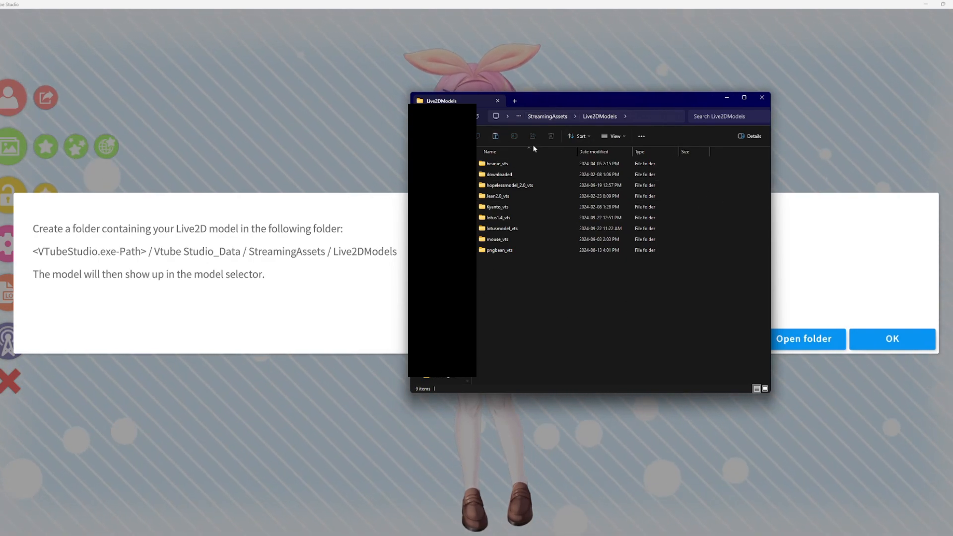
left_click_drag(505, 269, 504, 167)
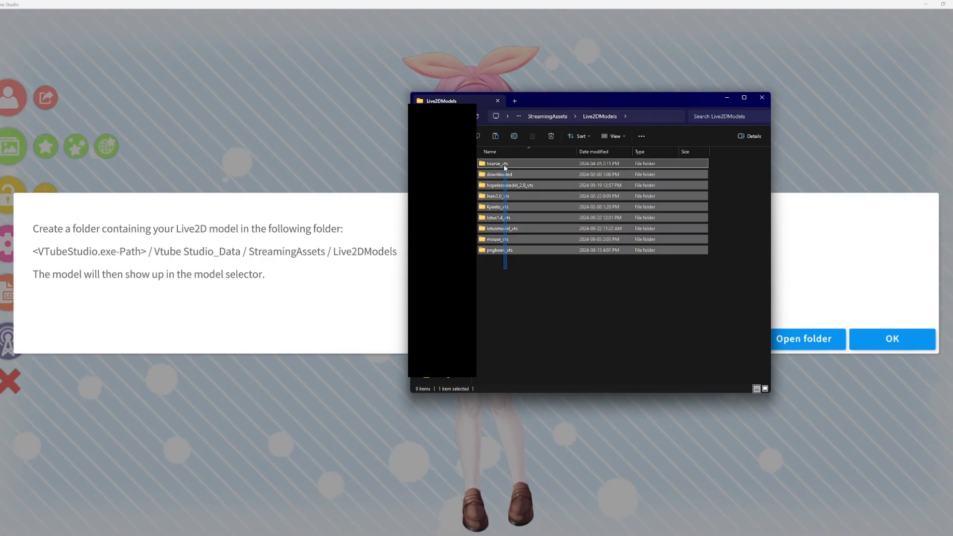
left_click_drag(511, 282, 554, 167)
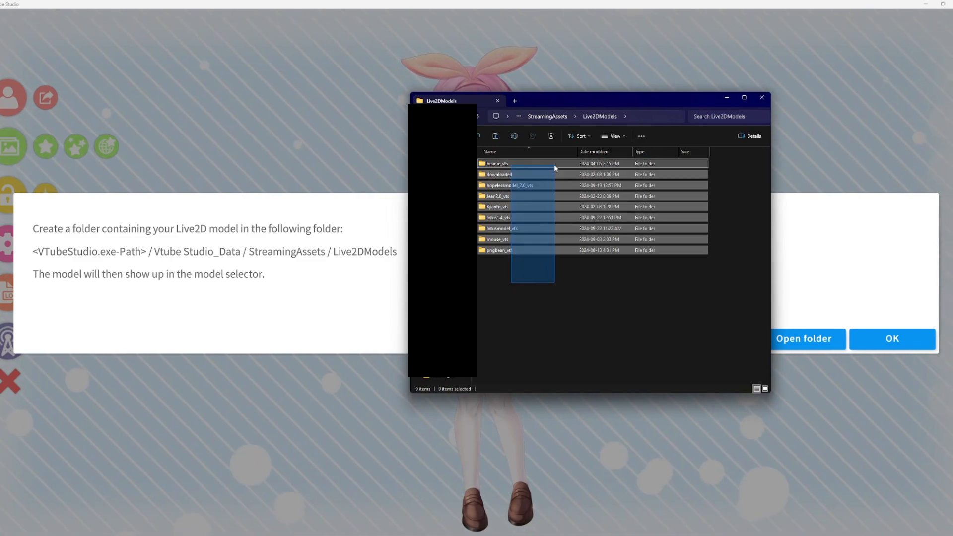
left_click(564, 272)
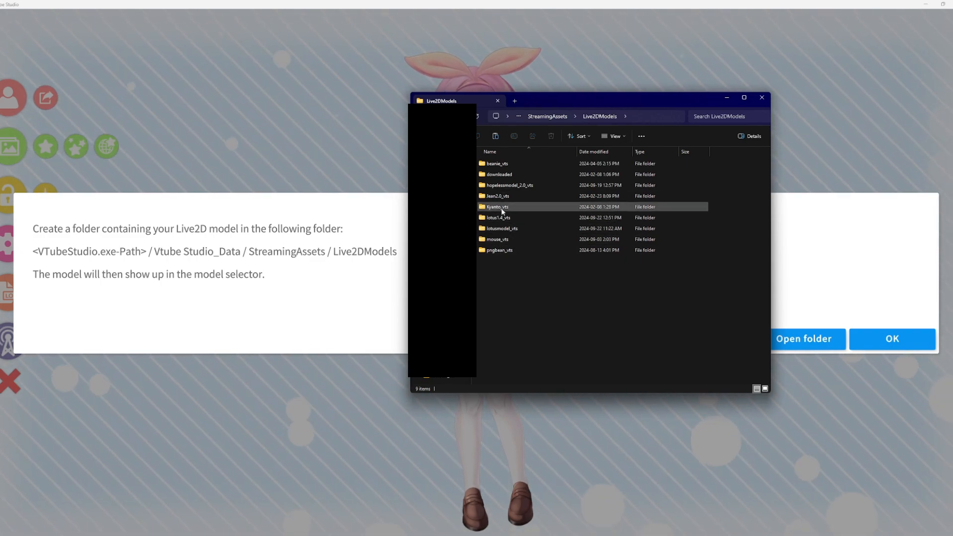
Create a folder named test_vts inside Live2DModels and open it
right_click(489, 267)
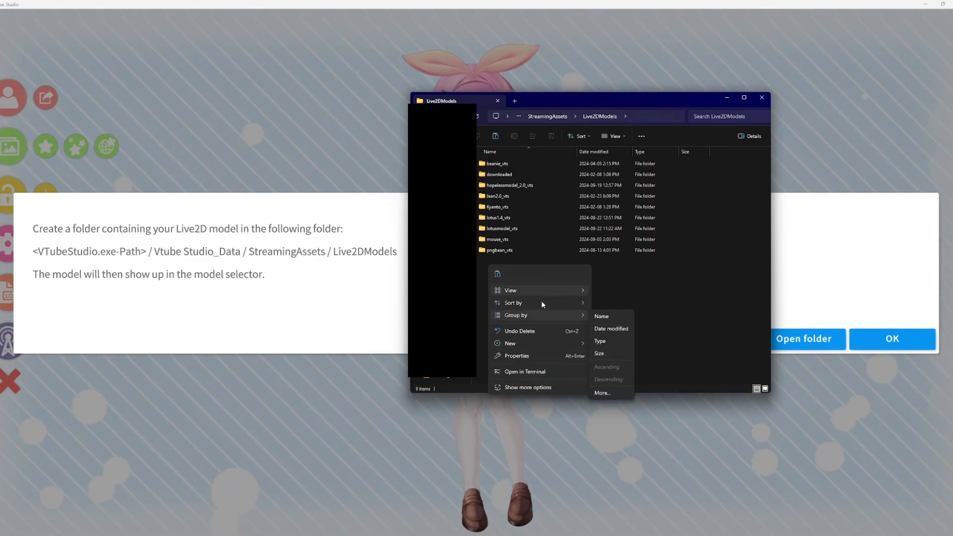
mouse_move(538, 346)
left_click(618, 341)
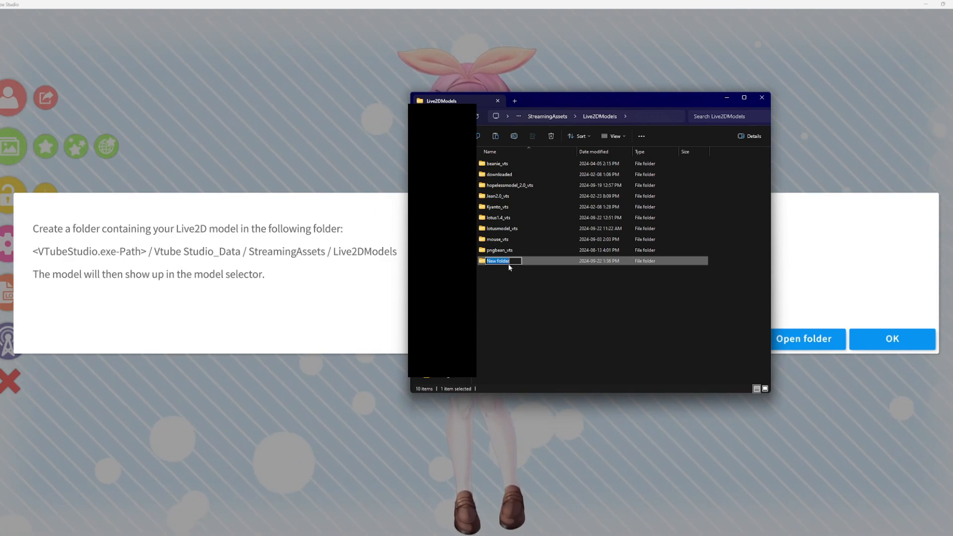
key("BackSpace")
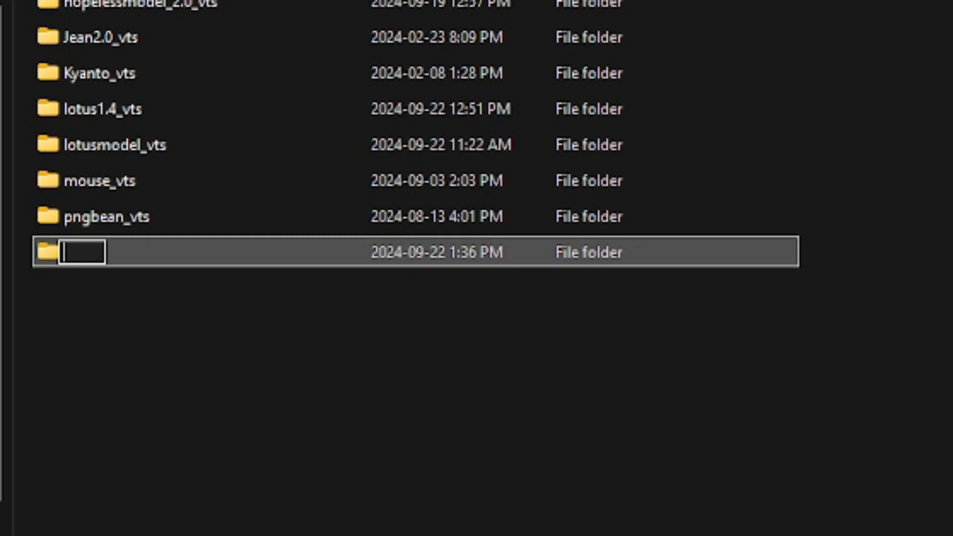
type("test")
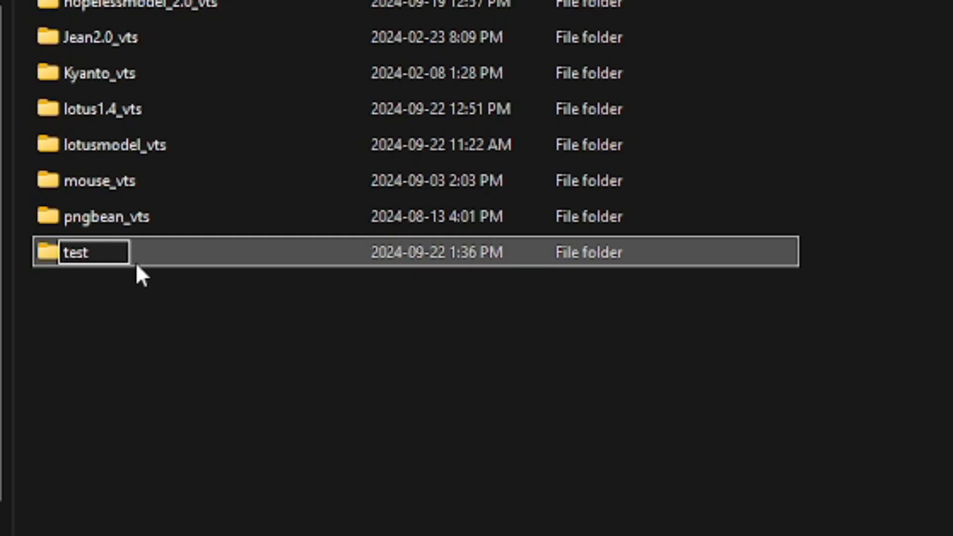
type("_vts")
key("Return")
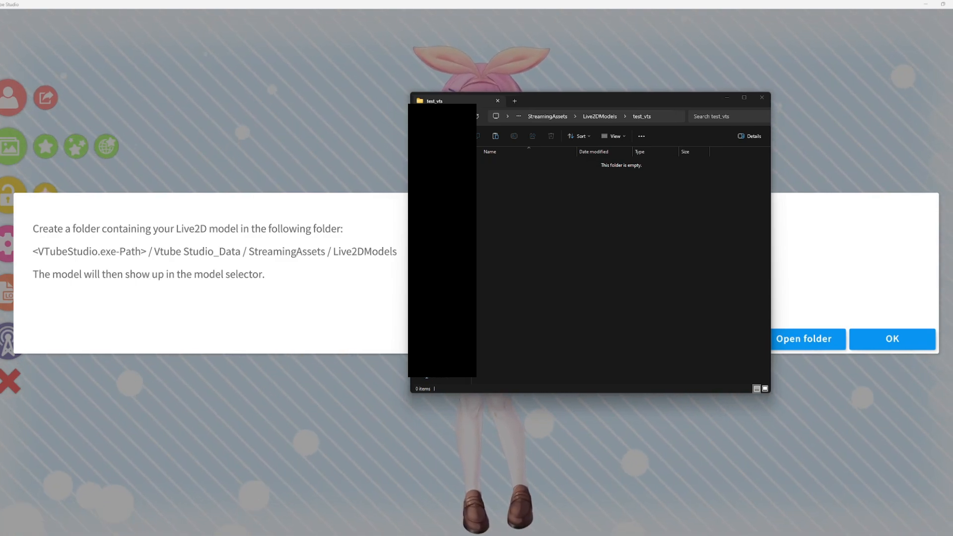
Move all the bean 8 model files from the beanie_vts folder into the test_vts folder
left_click_drag(0, 124, 167, 104)
left_click_drag(128, 256, 140, 168)
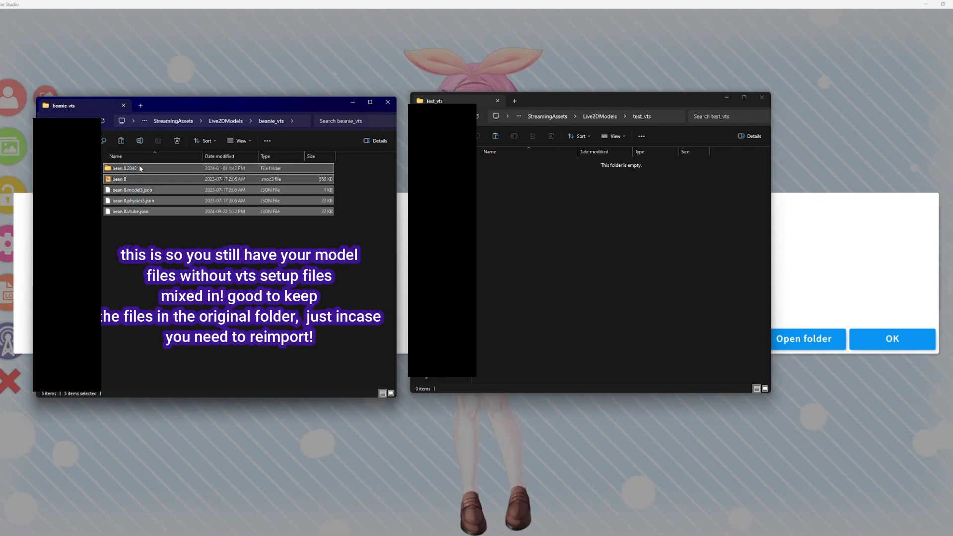
left_click_drag(140, 169, 533, 228)
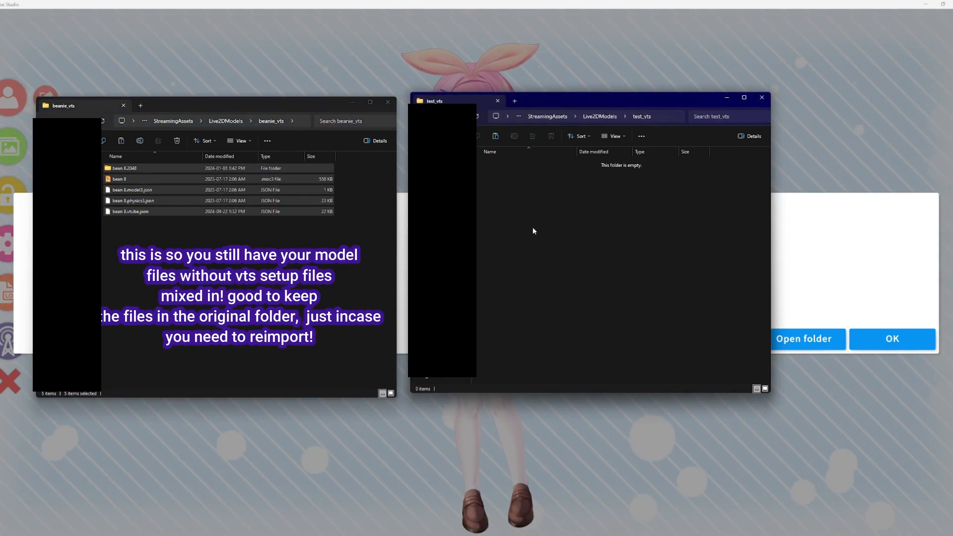
Return to VTube Studio, dismiss the import instructions, and refresh the model selector by closing and reopening it twice
left_click(402, 251)
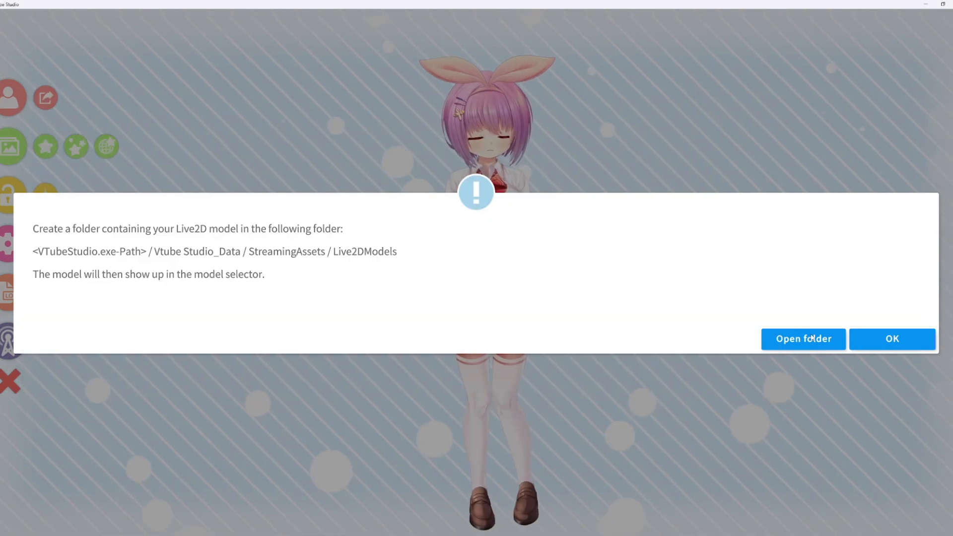
left_click(887, 344)
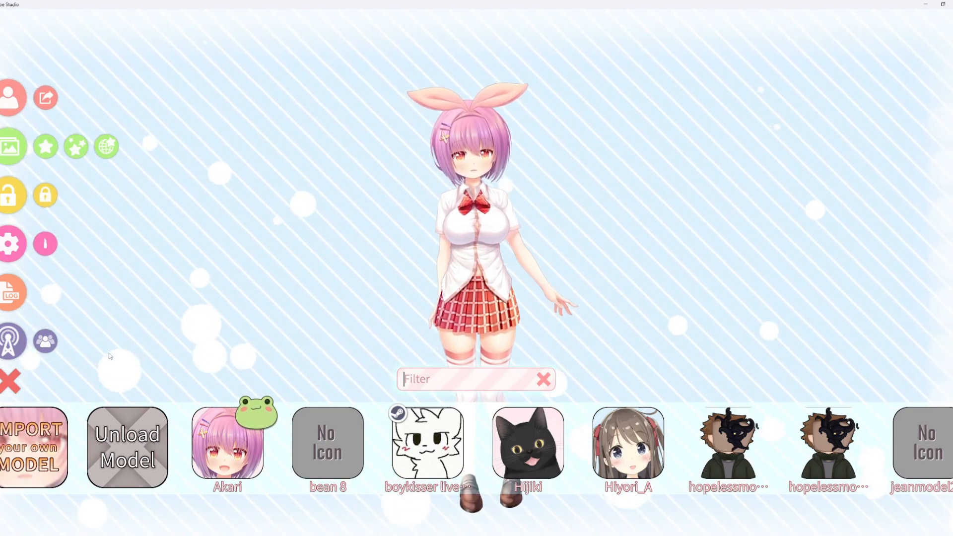
left_click(14, 102)
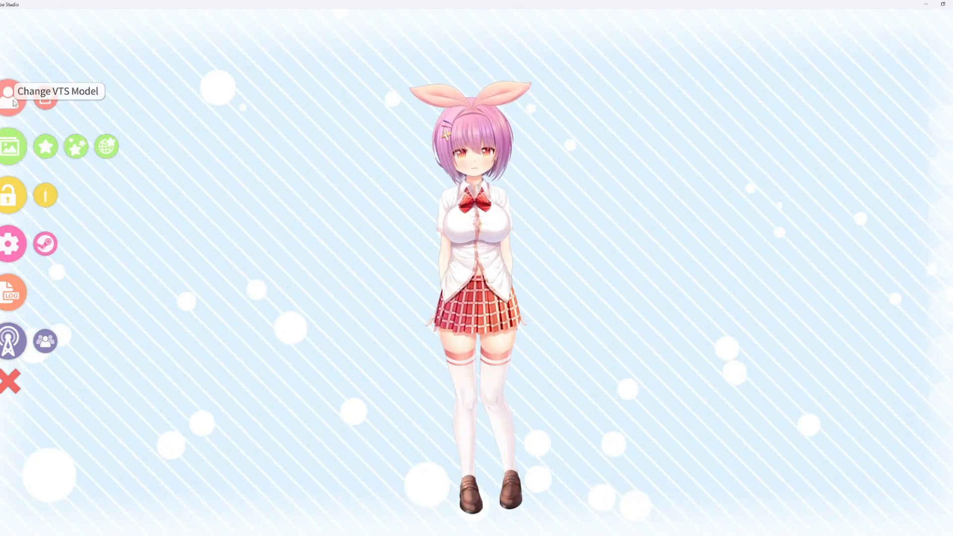
left_click(14, 101)
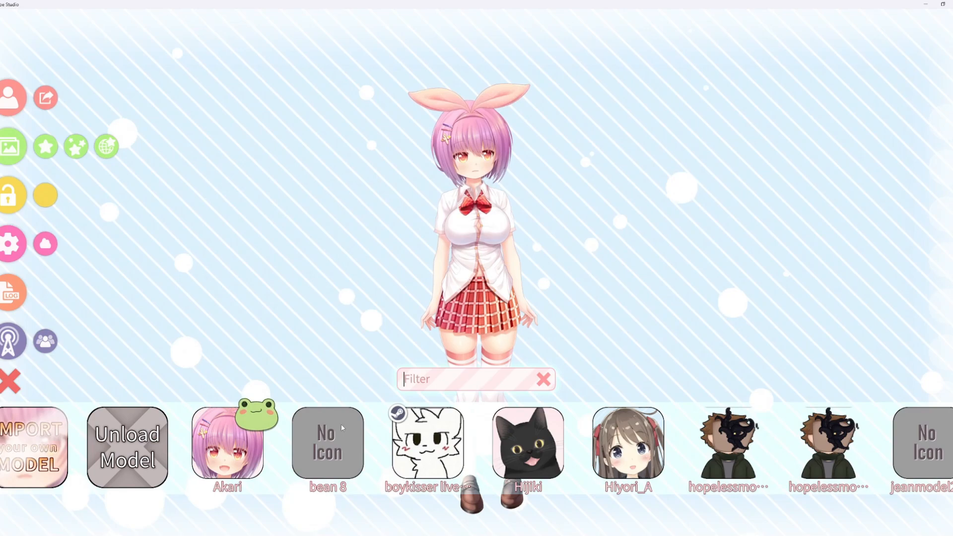
scroll(380, 427, "down", 4)
scroll(382, 430, "up", 4)
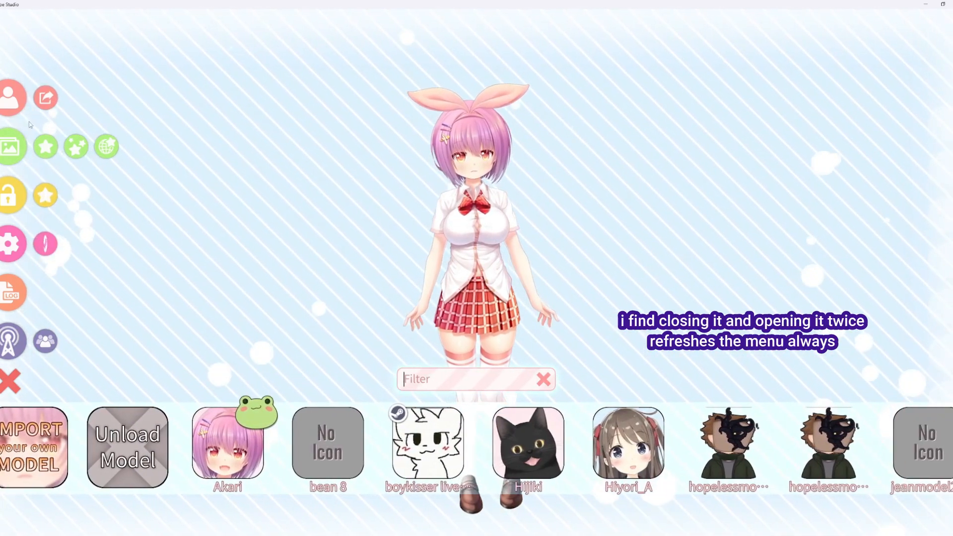
left_click(14, 101)
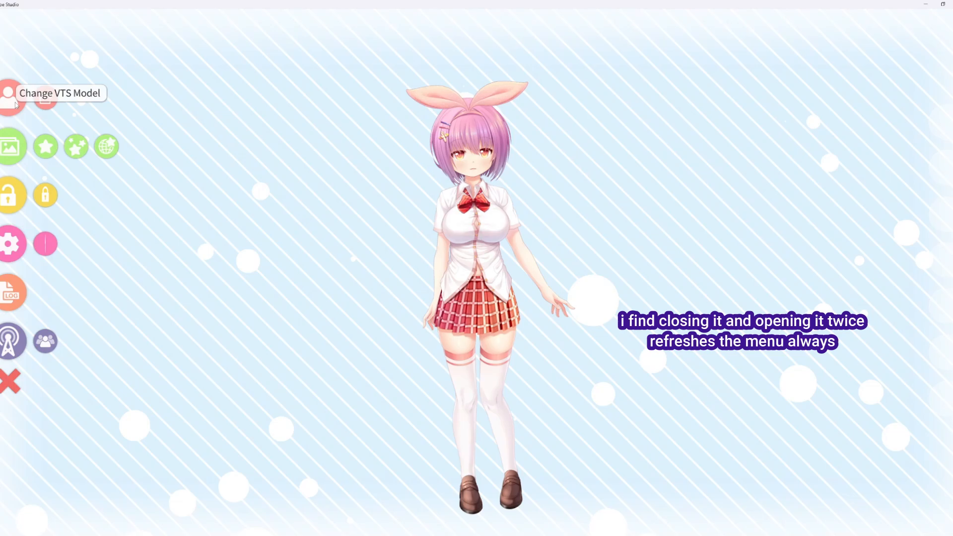
left_click(15, 103)
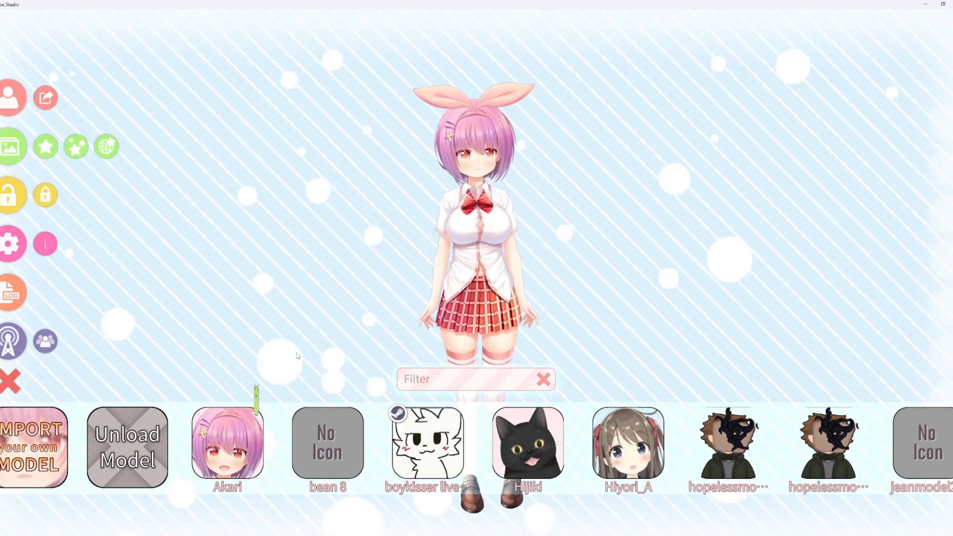
Load the bean 8 model from the model selector
left_click_drag(701, 461, 628, 474)
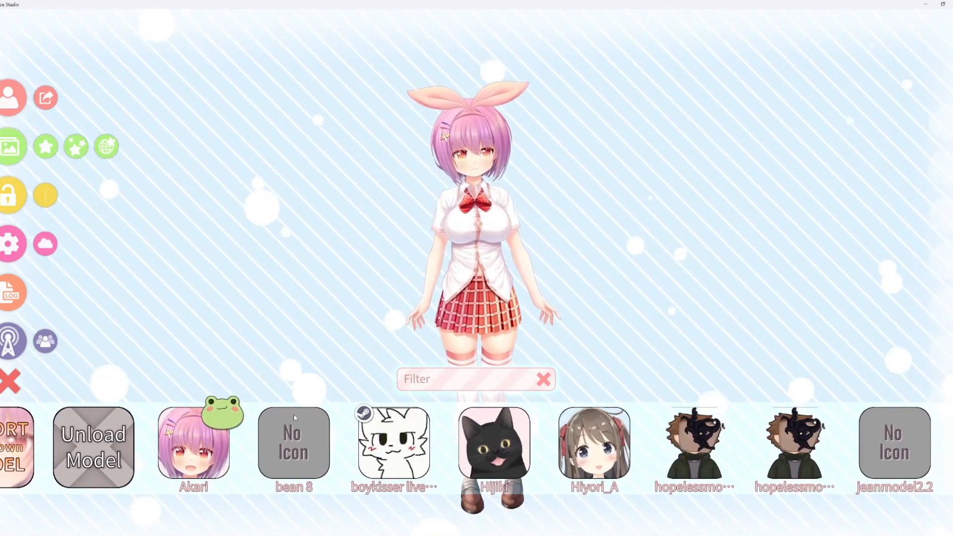
left_click(294, 416)
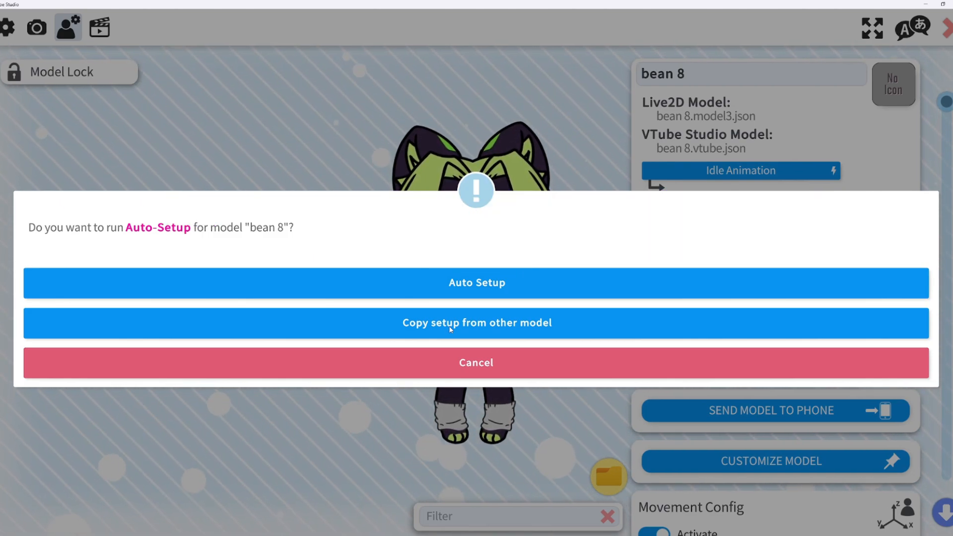
left_click(529, 328)
scroll(477, 298, "down", 10)
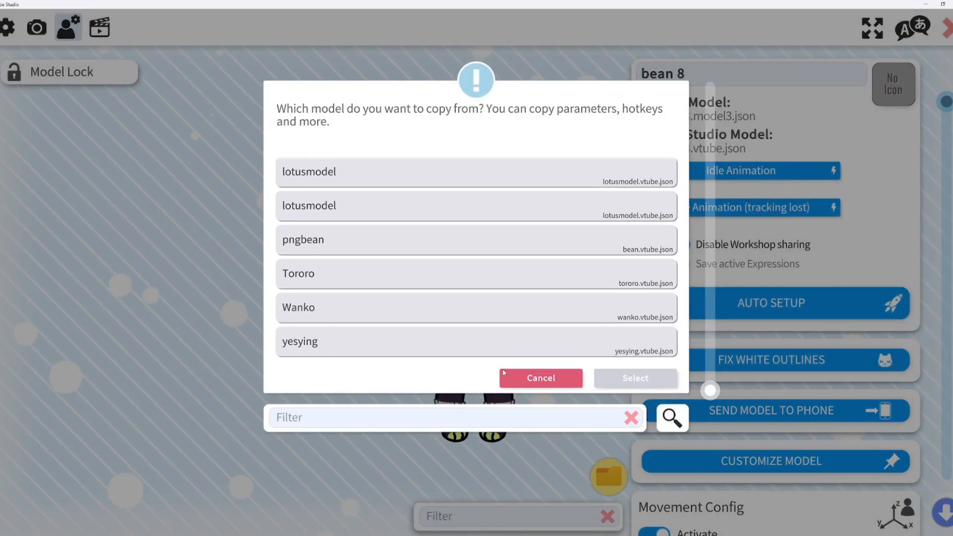
left_click(513, 375)
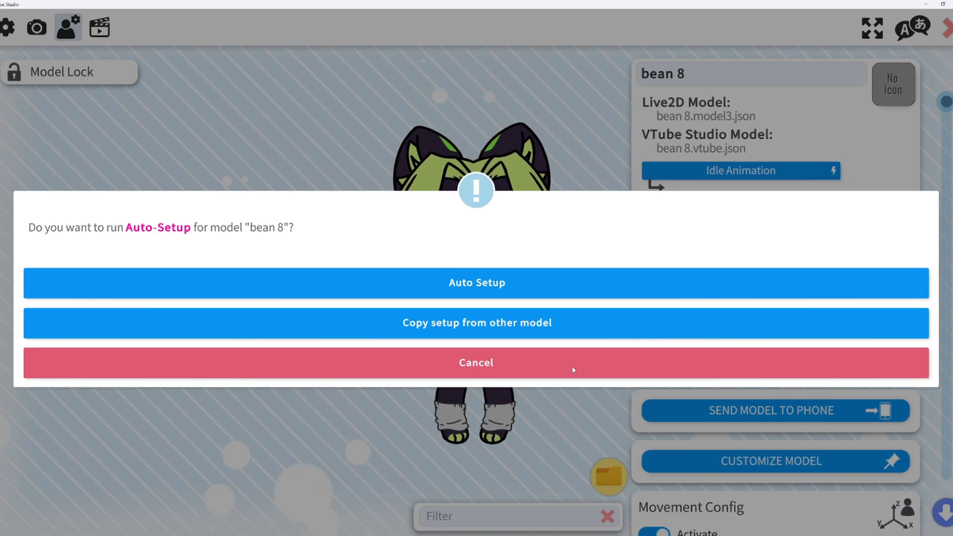
Run Auto Setup for the bean 8 model and accept replacing its existing VTS parameters
left_click(481, 283)
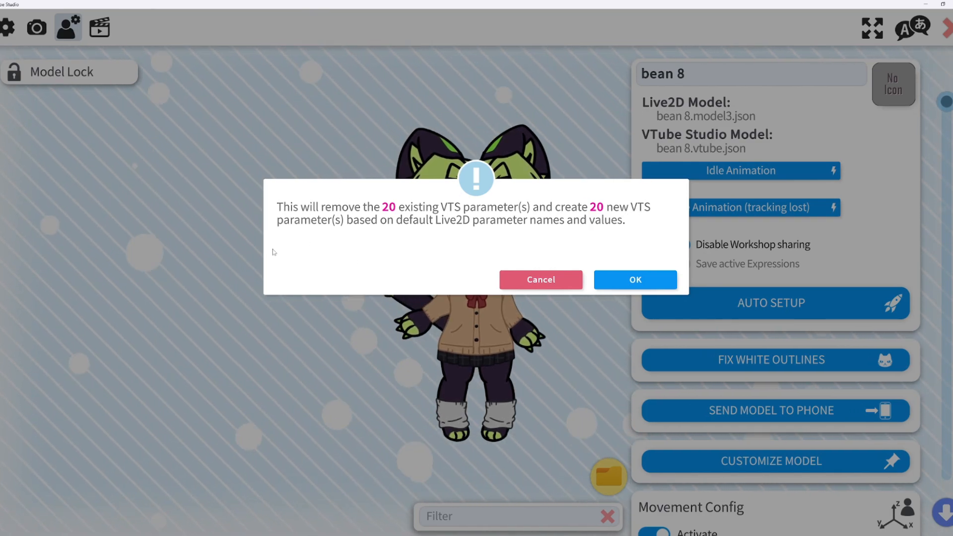
left_click(655, 281)
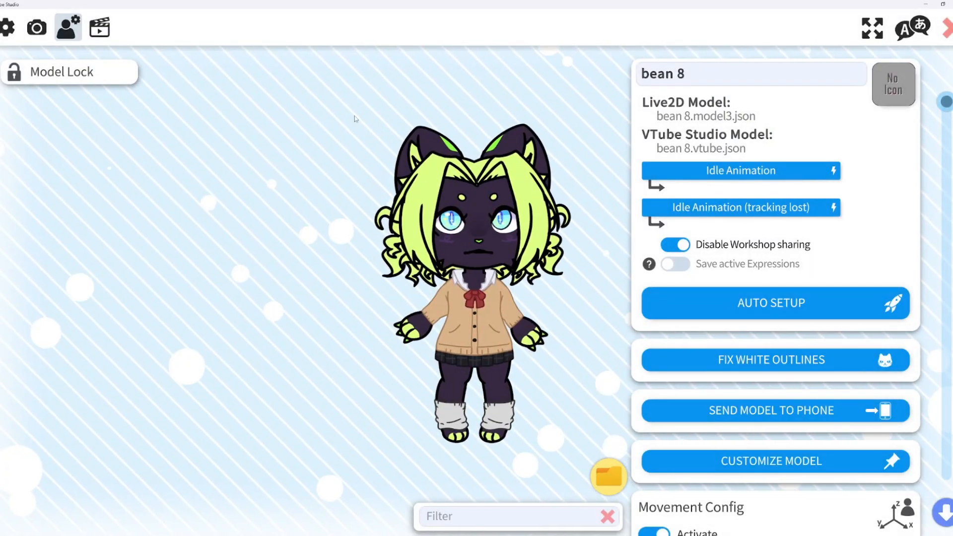
Close the model settings and enlarge the avatar in the scene
mouse_move(946, 101)
left_mouse_down()
mouse_move(931, 484)
mouse_move(946, 449)
mouse_move(947, 102)
left_mouse_up()
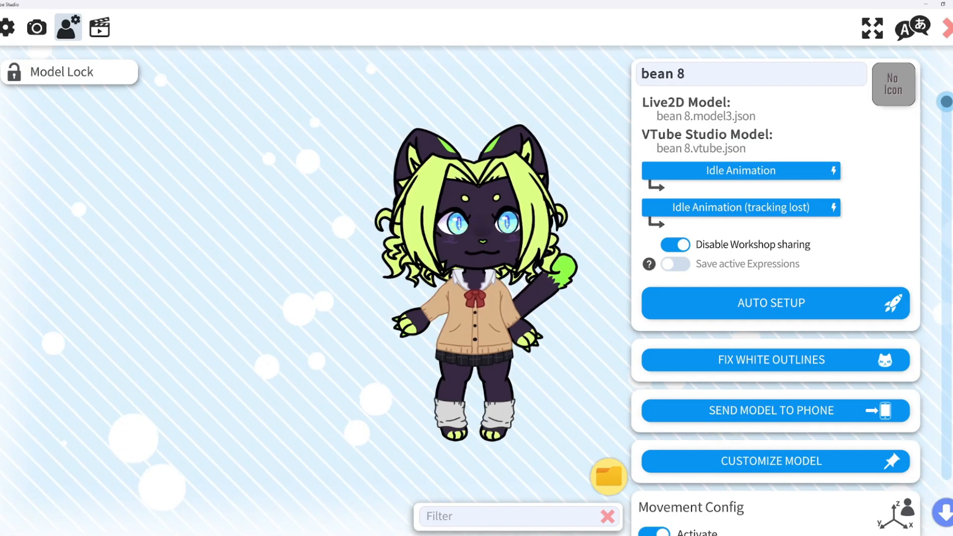
left_click(948, 29)
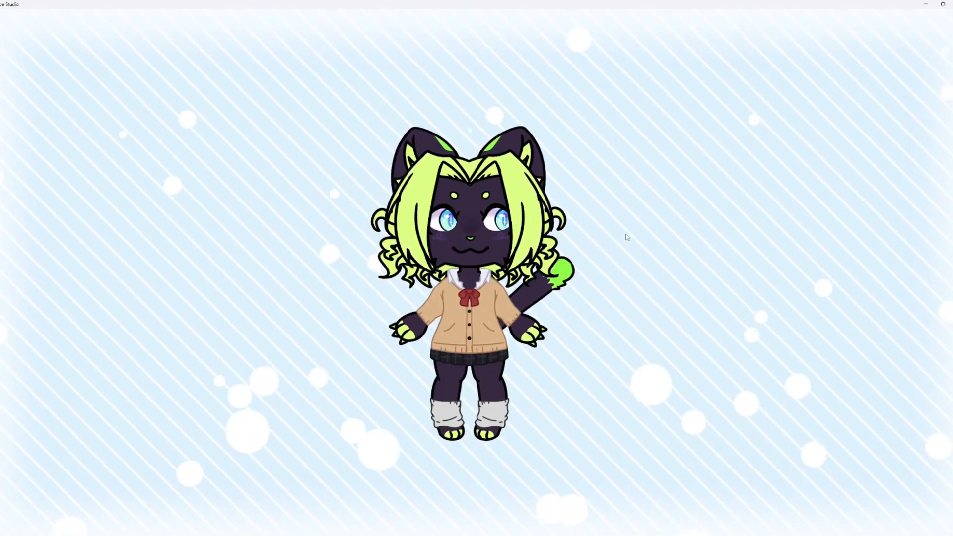
scroll(695, 295, "up", 10)
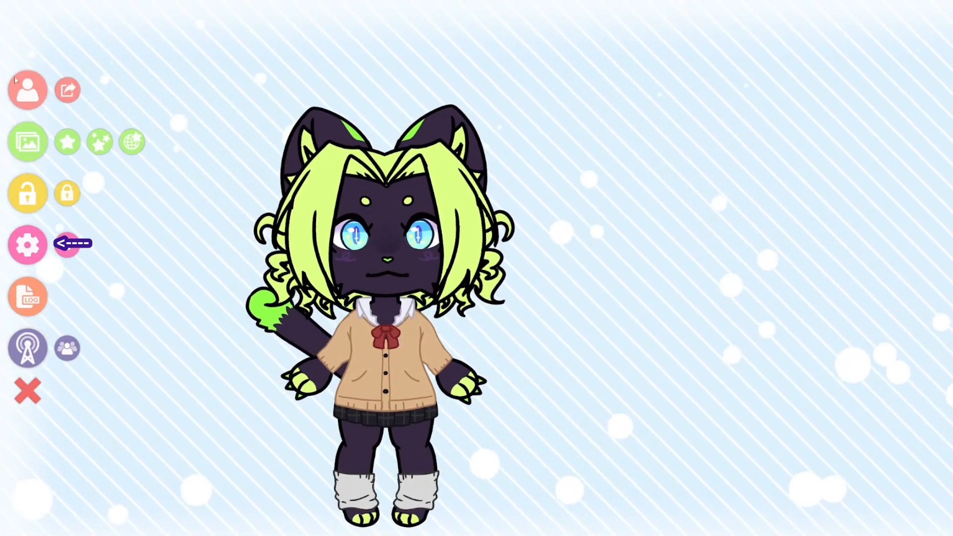
Open the camera settings and examine the Webcam Tracking options and the Tracking Settings with their sensitivity sliders
left_click(27, 243)
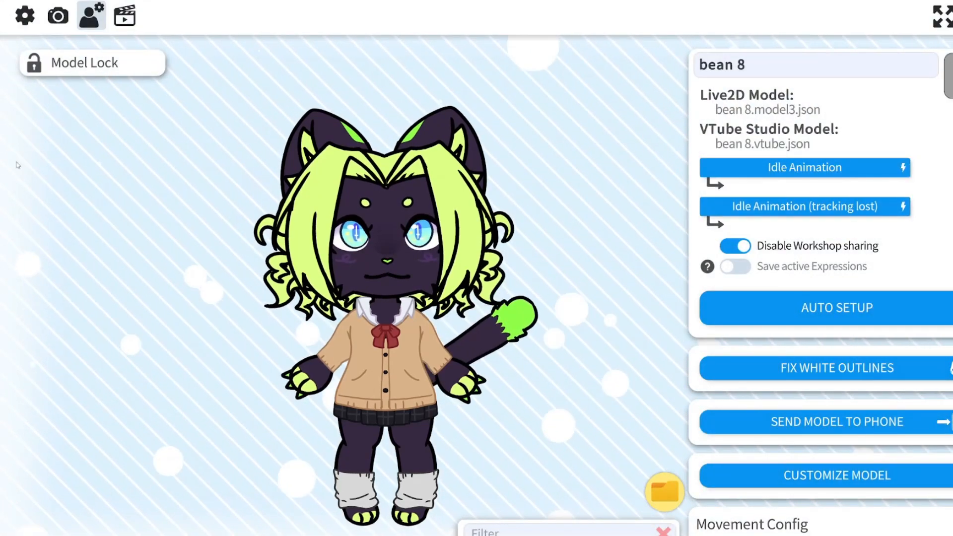
left_click(25, 16)
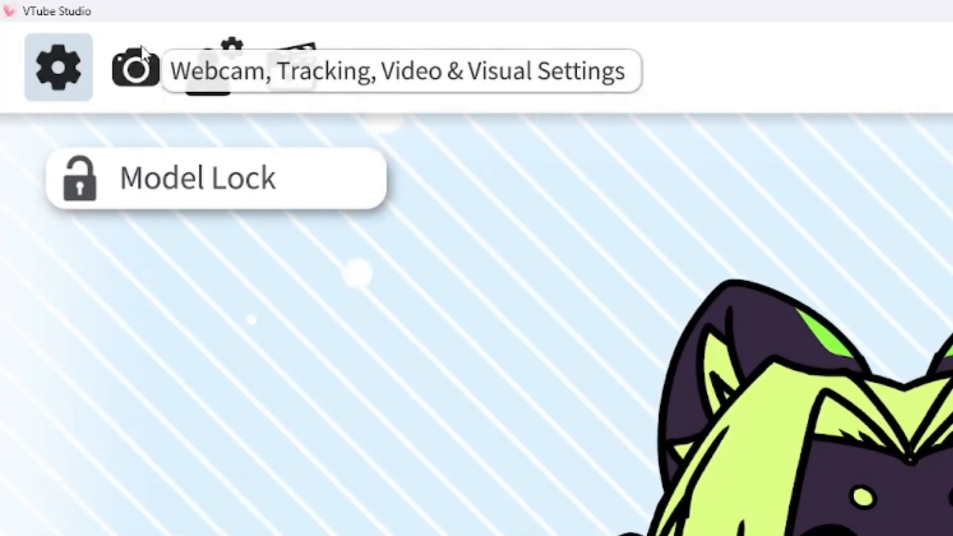
left_click(129, 74)
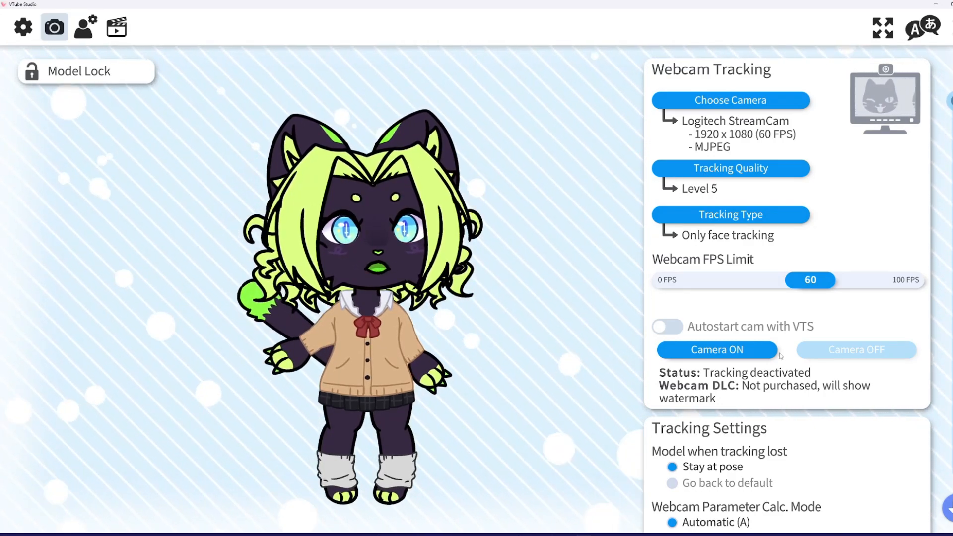
scroll(820, 299, "down", 5)
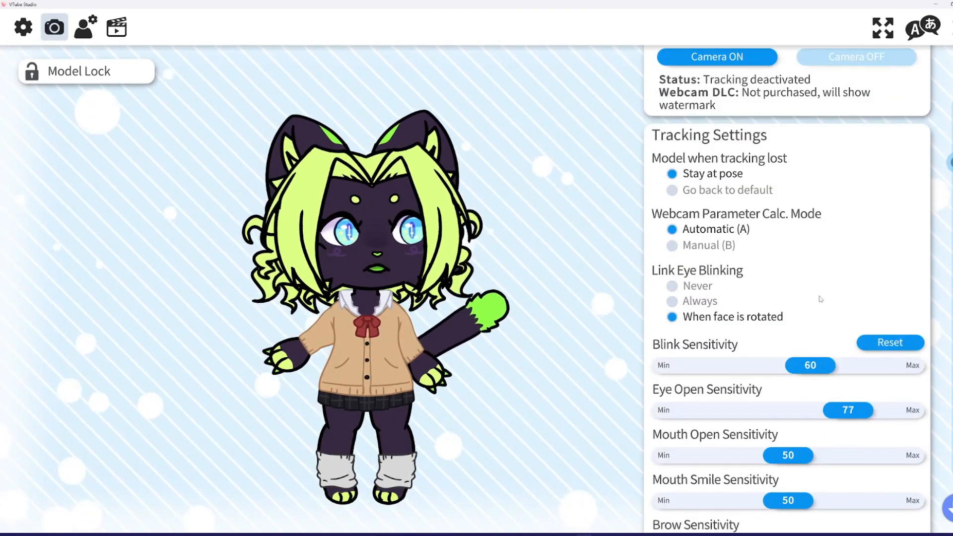
Look through the remaining camera settings, including Display Lighting, Virtual Webcam Config and Spout2 Config
scroll(820, 299, "down", 4)
scroll(820, 299, "down", 12)
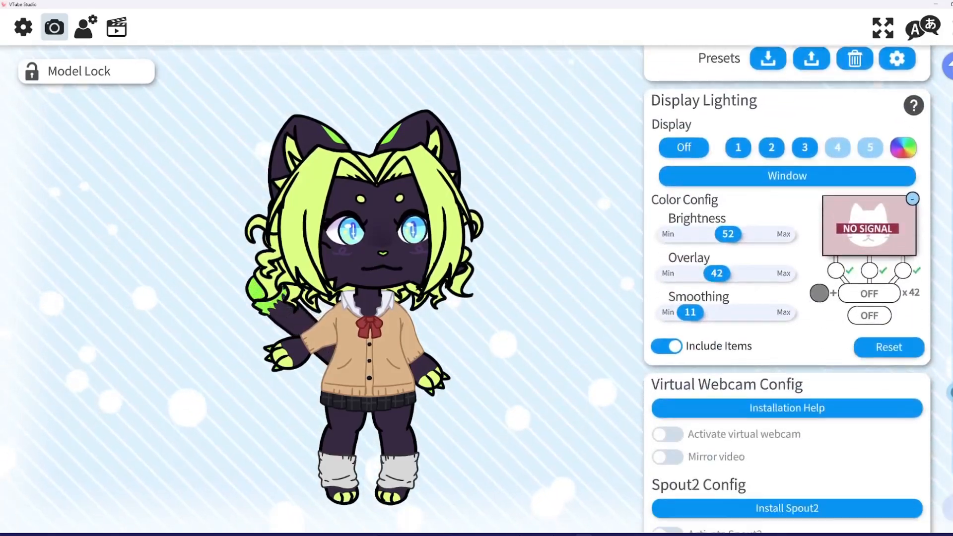
scroll(745, 145, "down", 4)
scroll(746, 145, "up", 5)
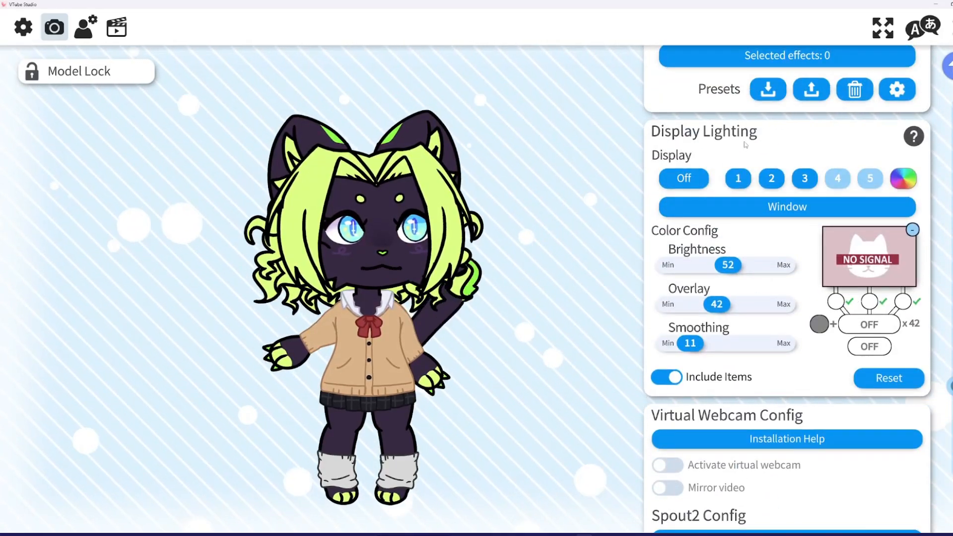
scroll(927, 366, "up", 15)
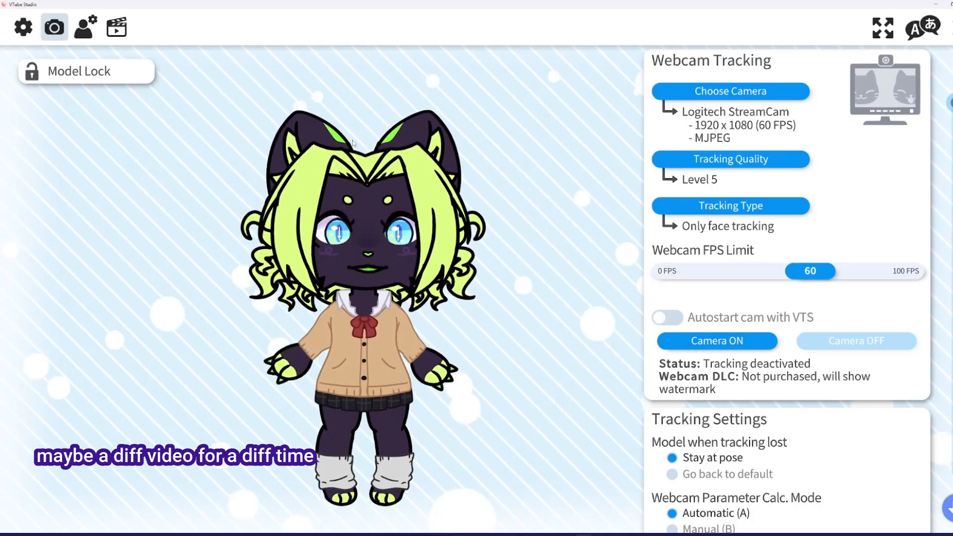
Open the model settings and review the Auto-Setup options for bean 8 without running any of them
left_click(117, 25)
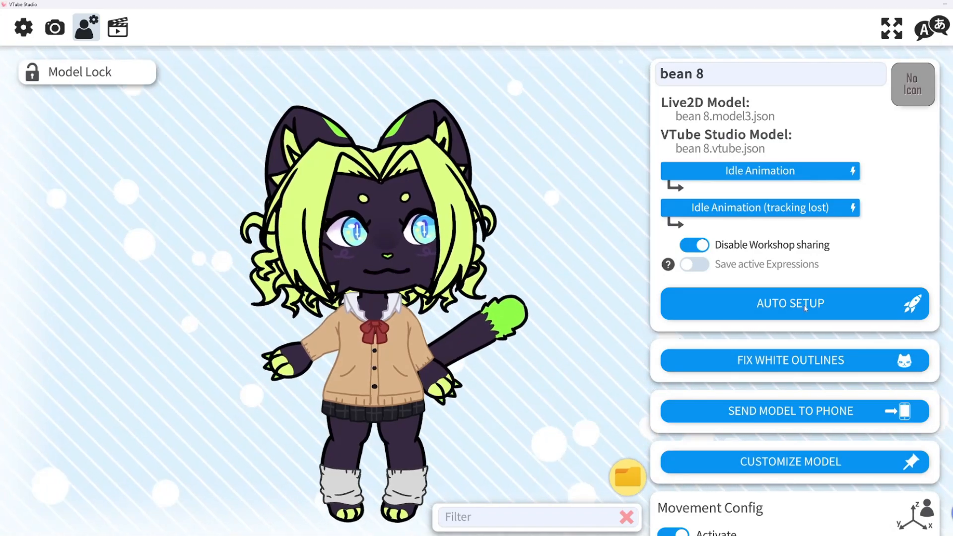
left_click(759, 304)
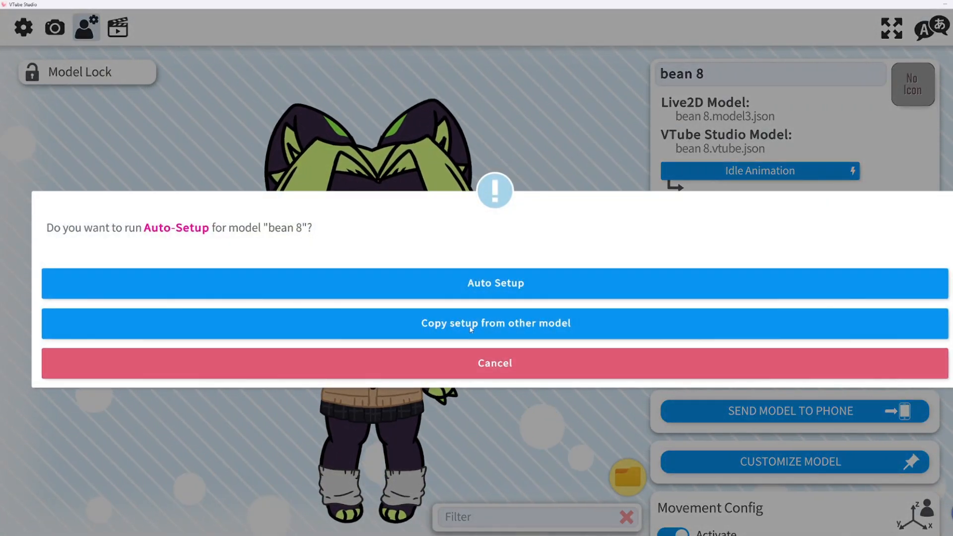
left_click(545, 354)
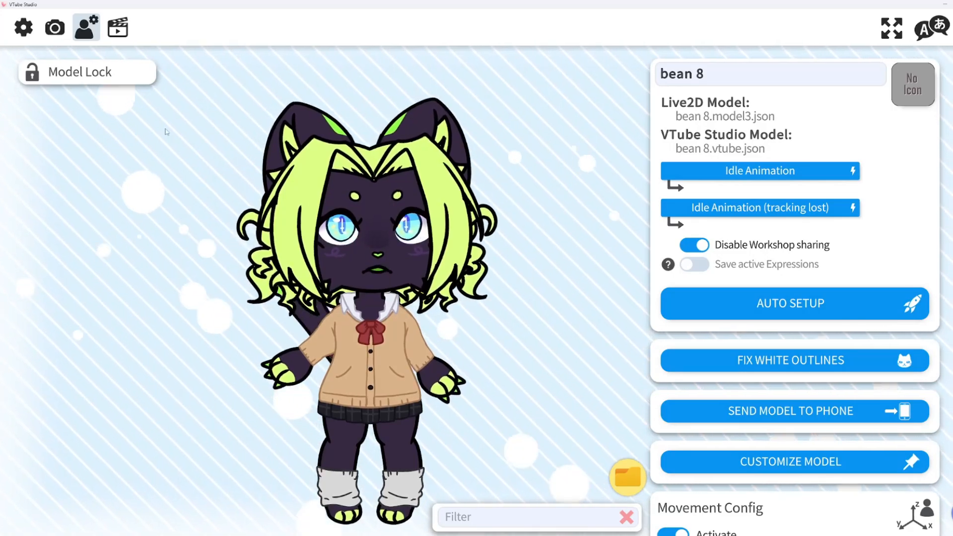
left_click(117, 30)
left_click(88, 30)
left_click(117, 32)
left_click(88, 30)
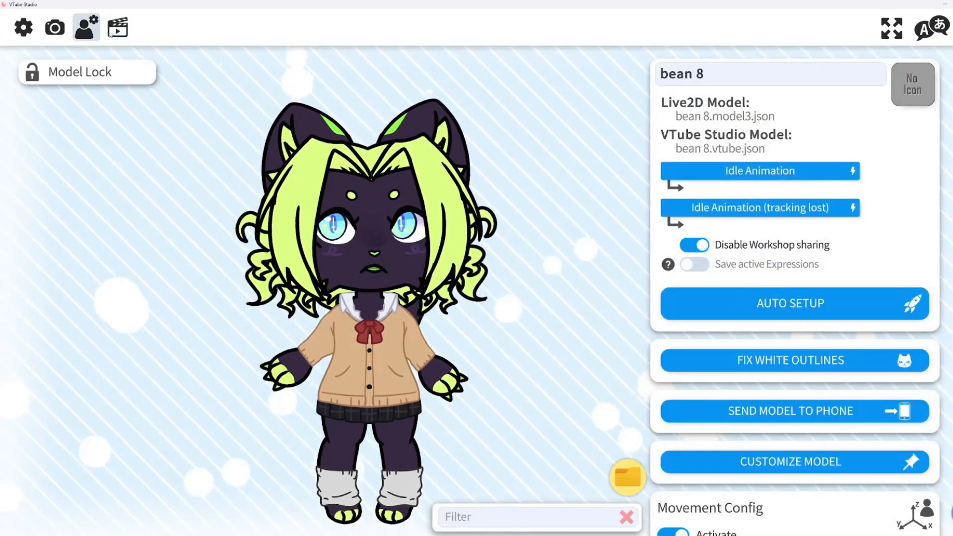
left_click(117, 31)
left_click(87, 30)
left_click(118, 31)
left_click(88, 30)
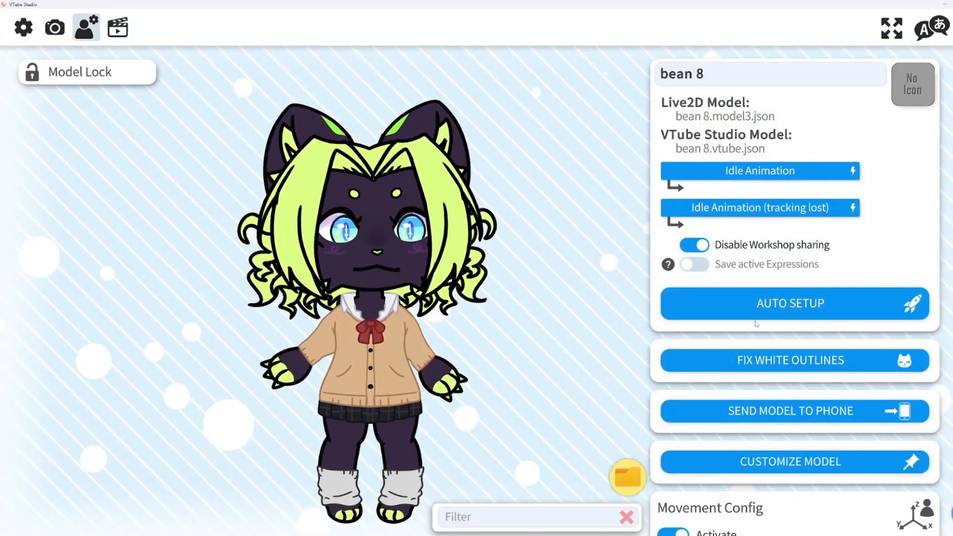
left_click(752, 305)
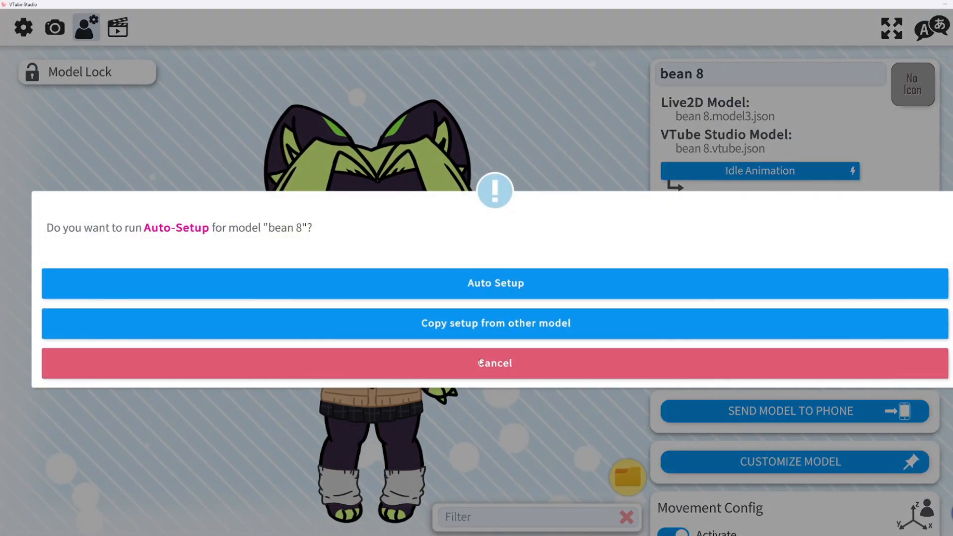
left_click(480, 363)
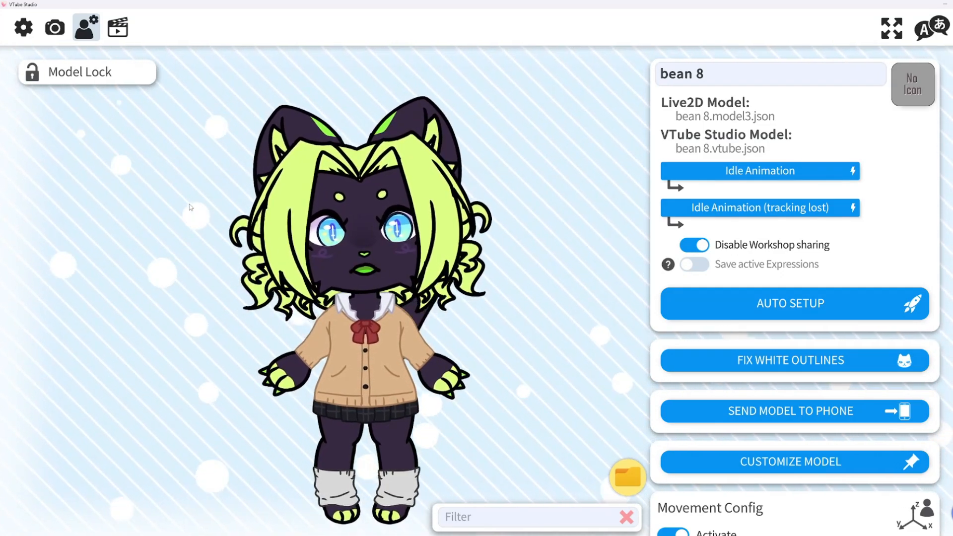
Open the data folder from the general settings and look through its Live2DModels and Items folders
left_click(23, 27)
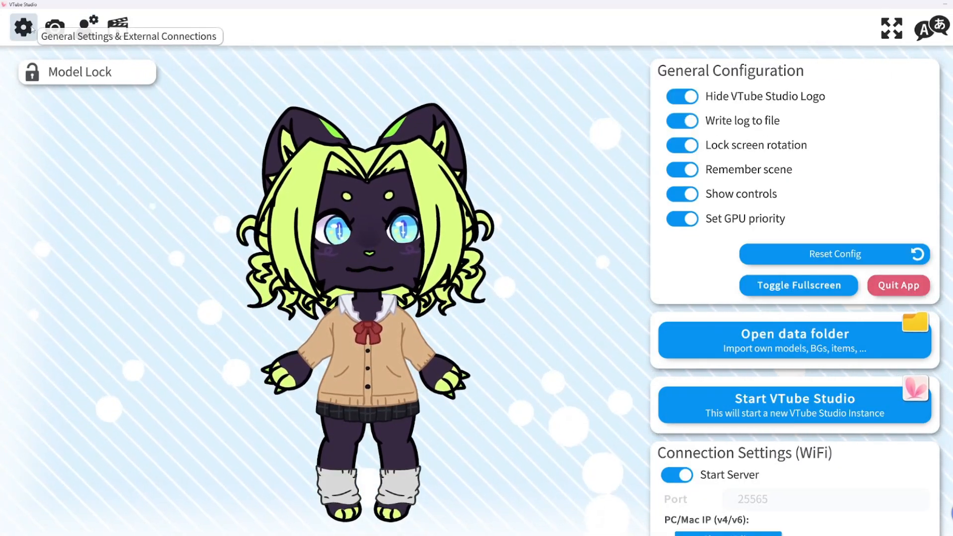
scroll(797, 313, "down", 2)
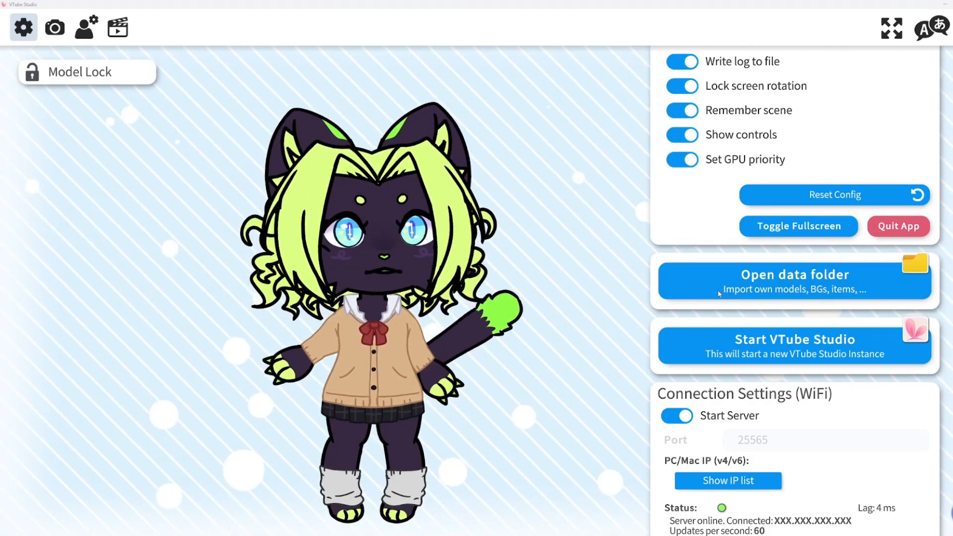
left_click(719, 294)
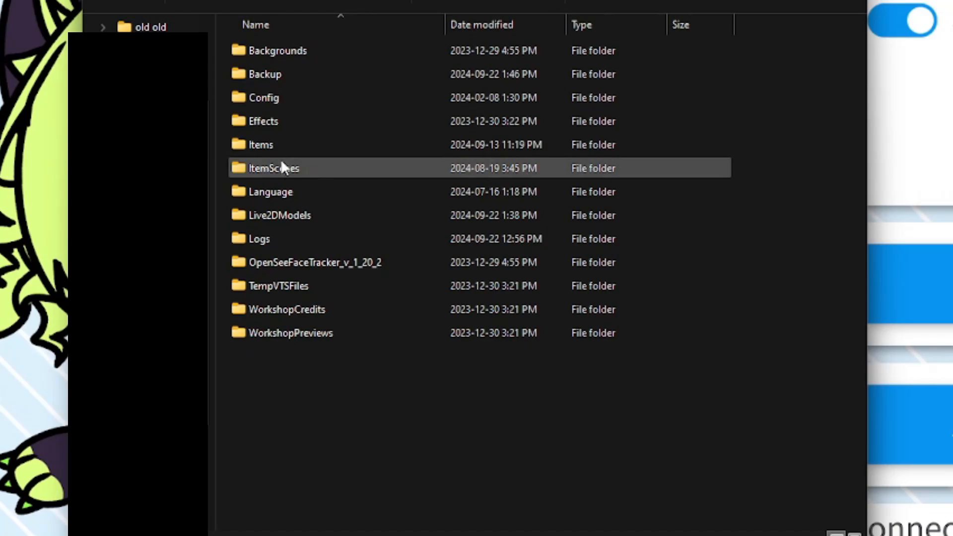
double_click(290, 217)
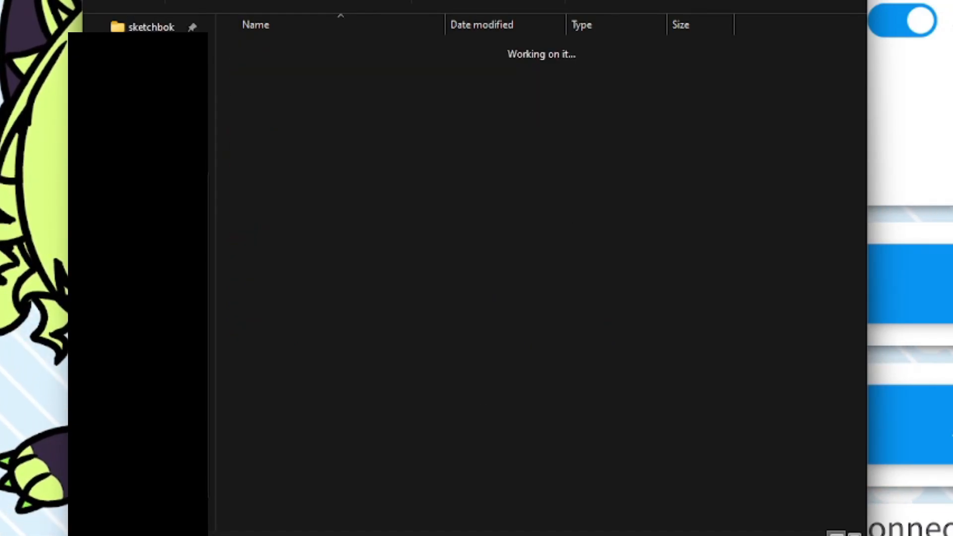
double_click(338, 147)
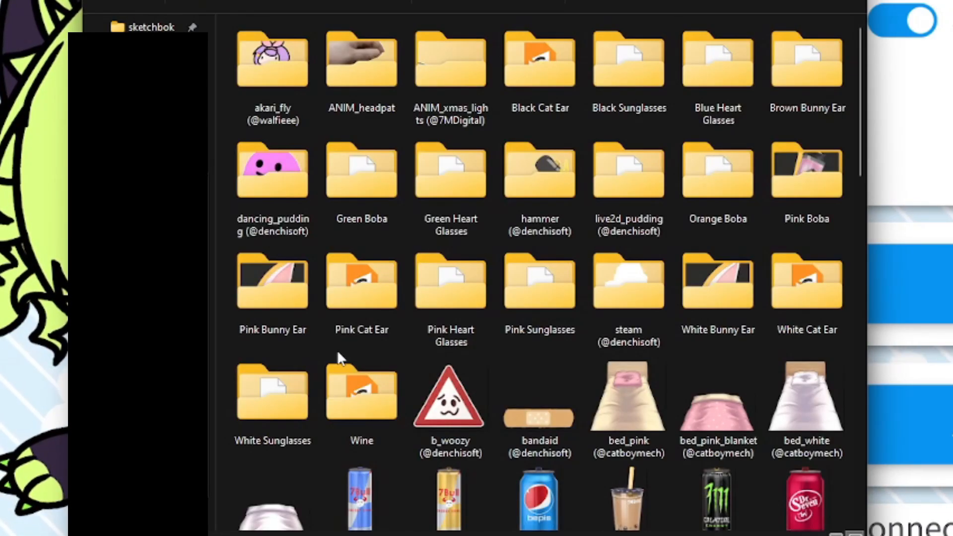
scroll(338, 349, "down", 15)
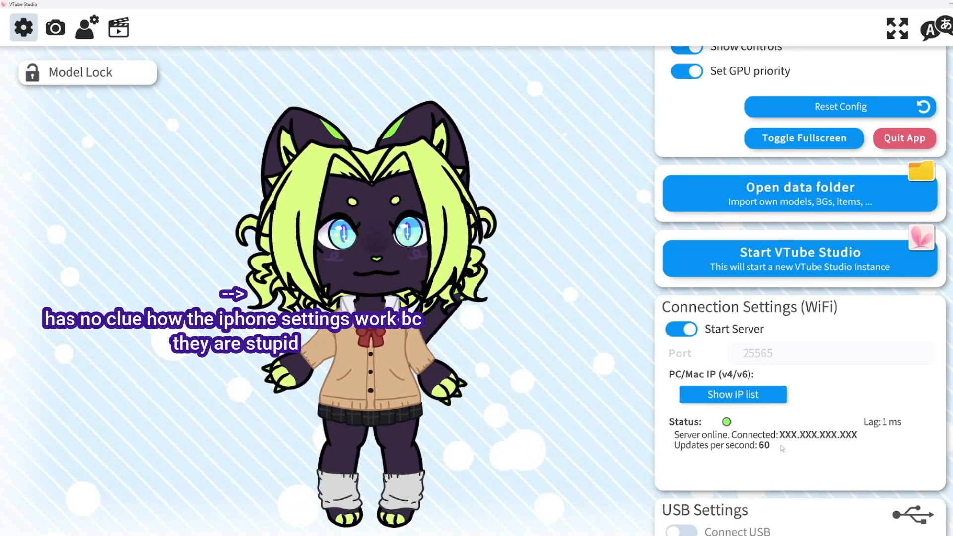
Examine the general settings from the WiFi and USB connections through the plugin and Cubism Editor APIs to Microphone Settings and Advanced Lipsync
scroll(782, 449, "down", 5)
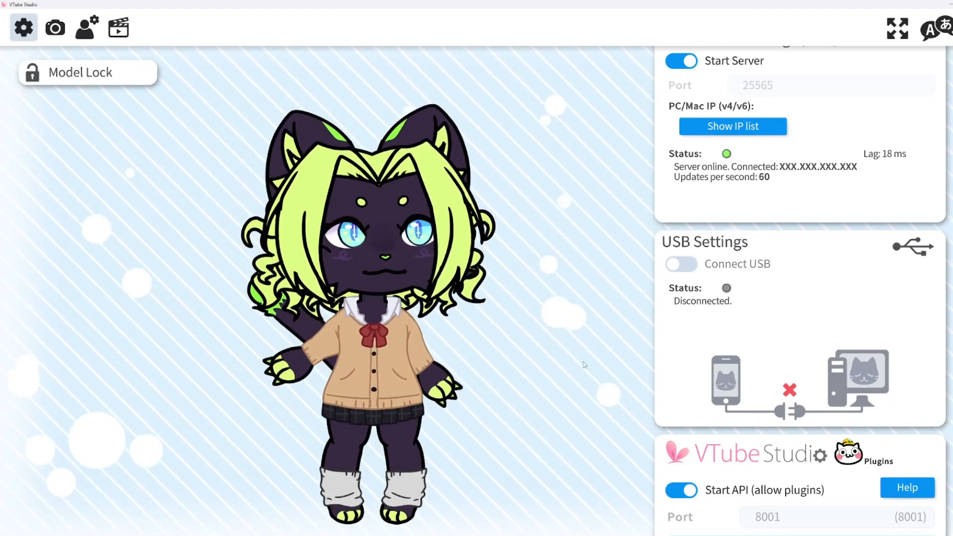
scroll(731, 388, "up", 1)
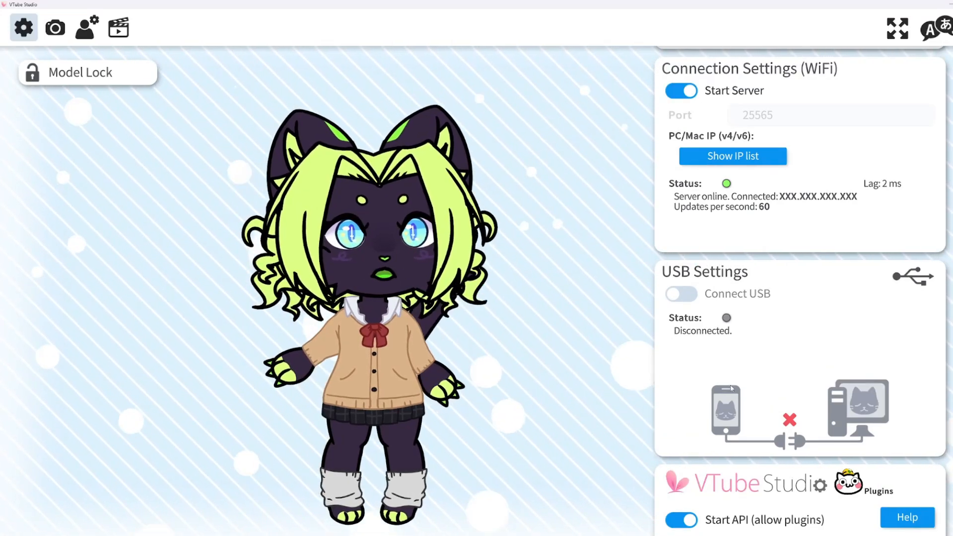
scroll(732, 388, "down", 20)
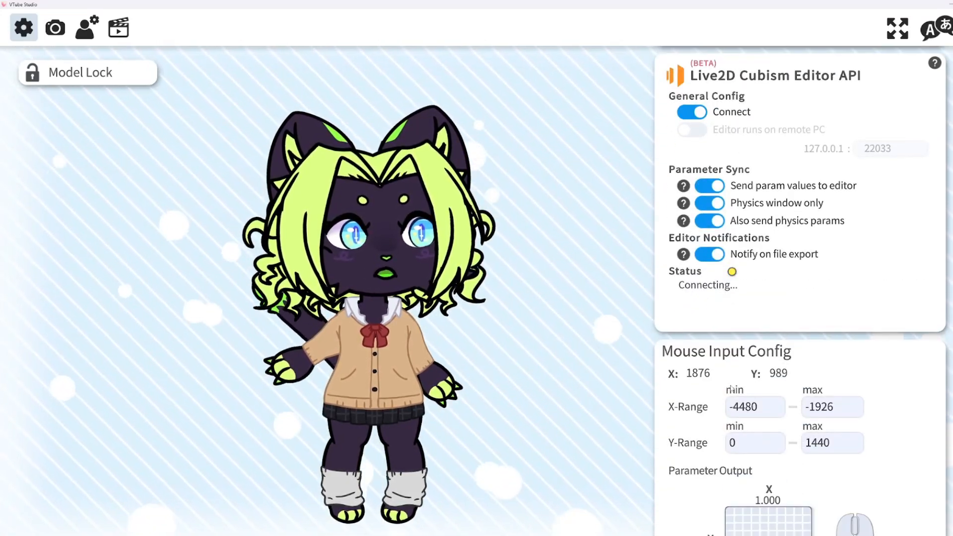
scroll(731, 388, "down", 16)
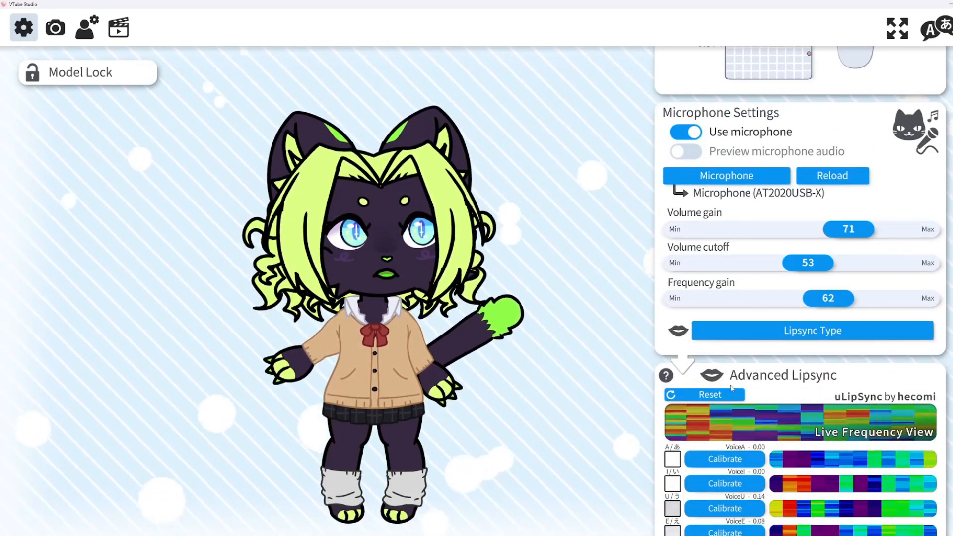
scroll(731, 388, "down", 6)
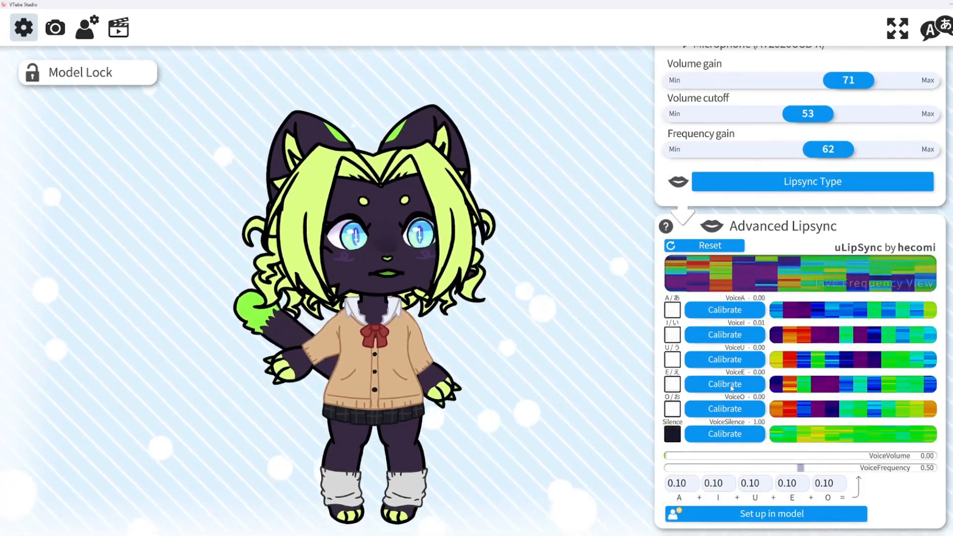
scroll(728, 402, "up", 7)
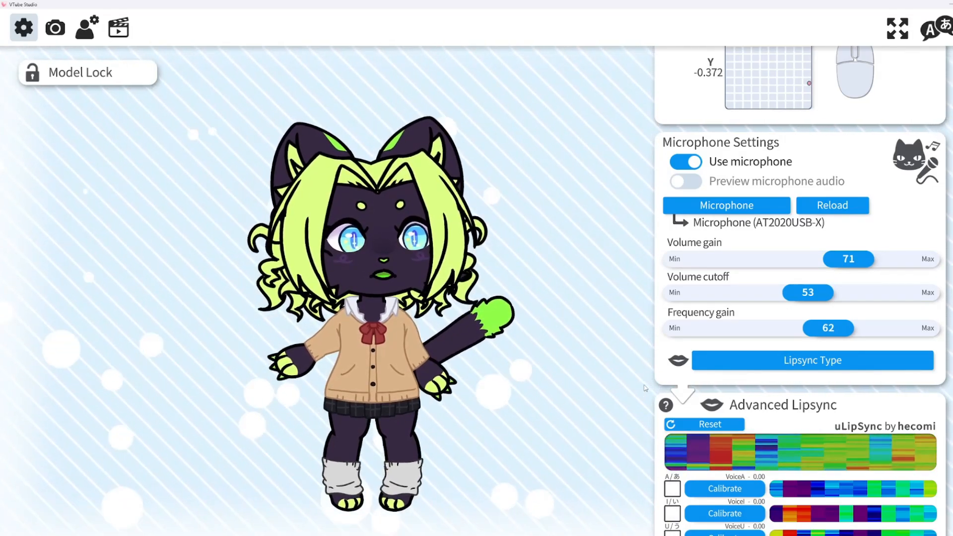
scroll(764, 410, "down", 1)
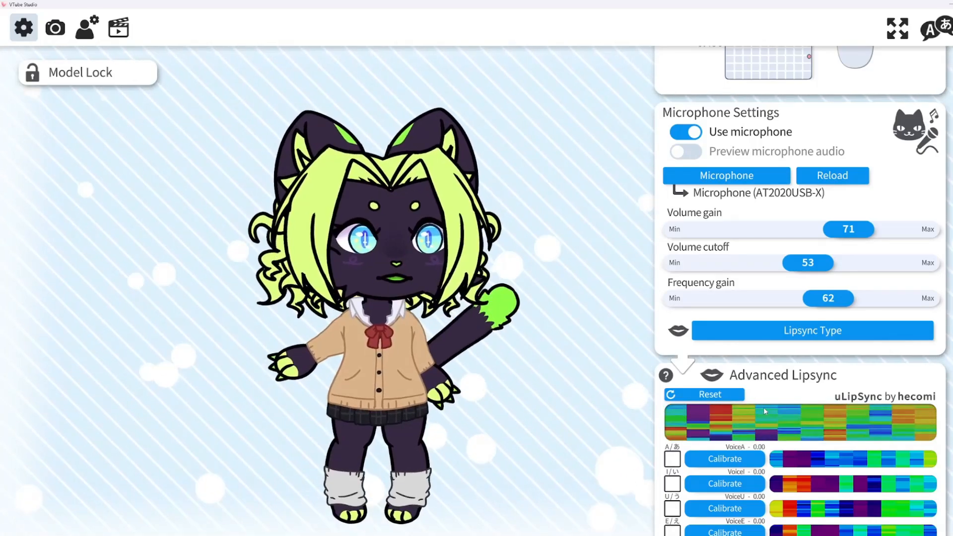
scroll(764, 407, "down", 1)
scroll(765, 411, "down", 4)
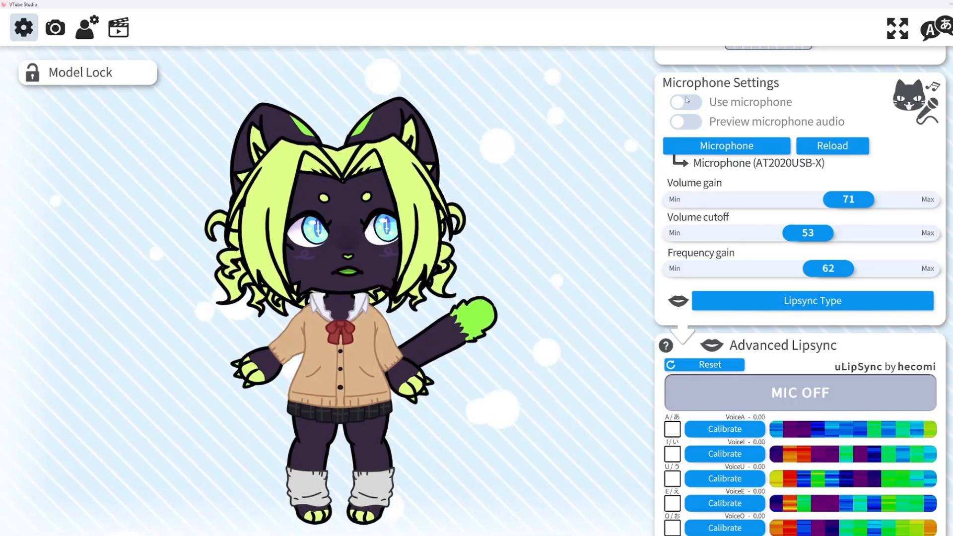
Turn on the microphone and apply the Advanced Lipsync setup to the loaded model
left_click(686, 102)
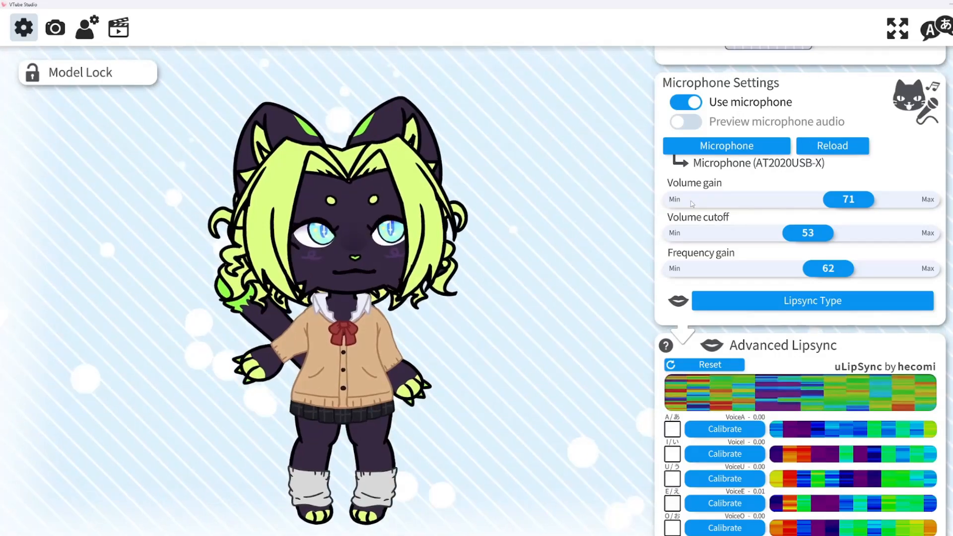
scroll(697, 241, "down", 3)
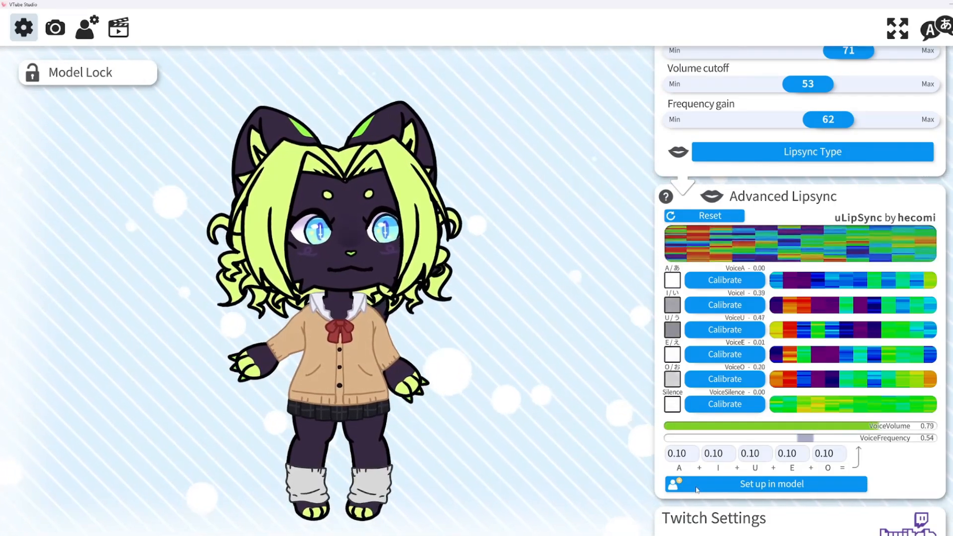
left_click(696, 489)
left_click(671, 306)
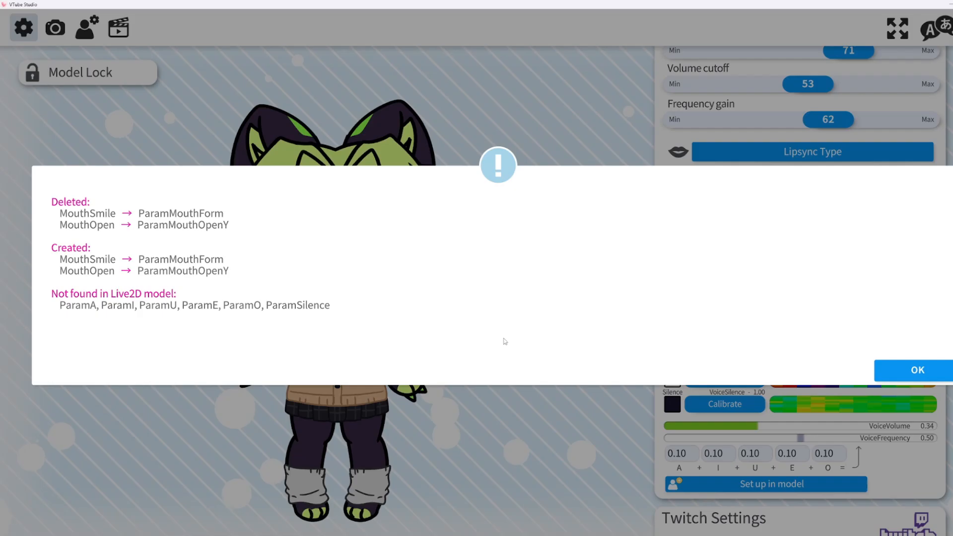
left_click(926, 375)
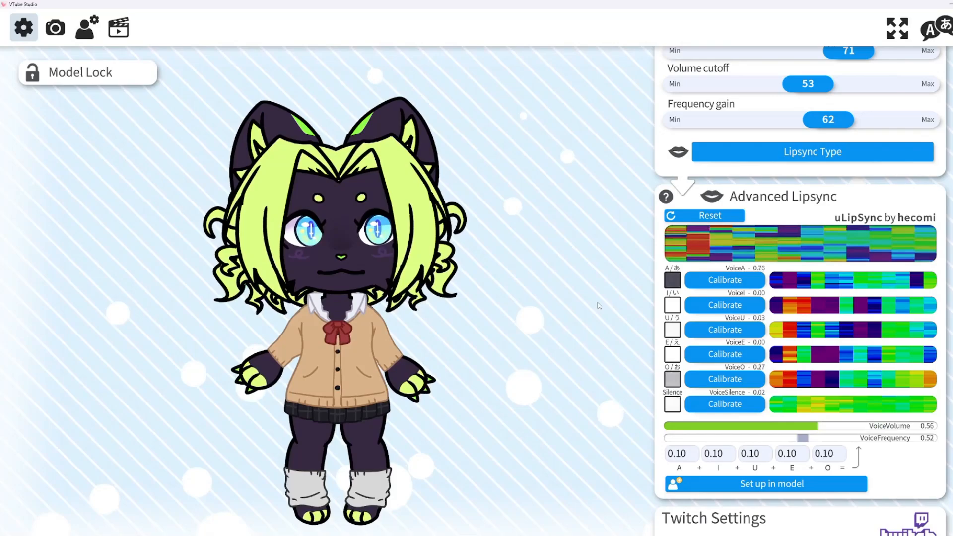
scroll(717, 425, "up", 3)
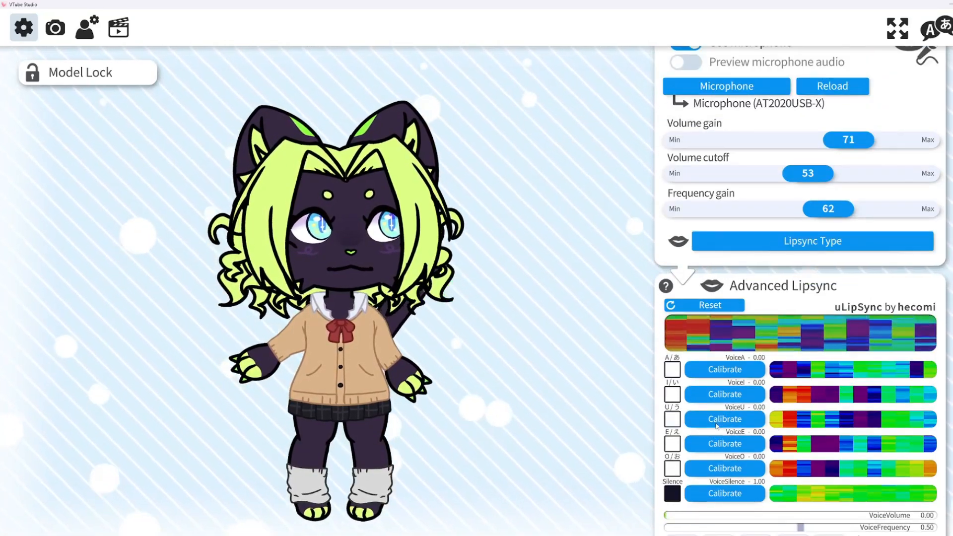
scroll(717, 425, "up", 4)
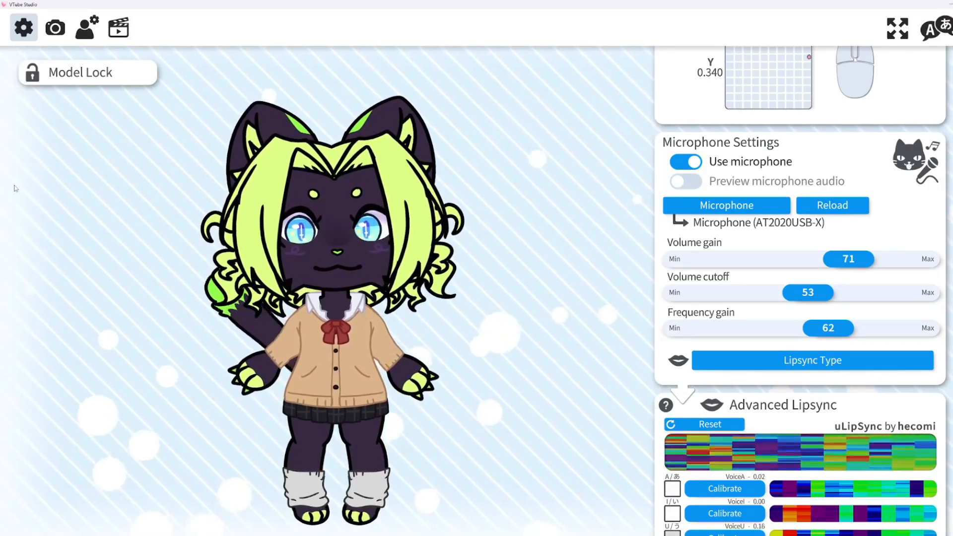
Rename the model to Bean chibi in its model settings and return to the general settings
left_click(93, 39)
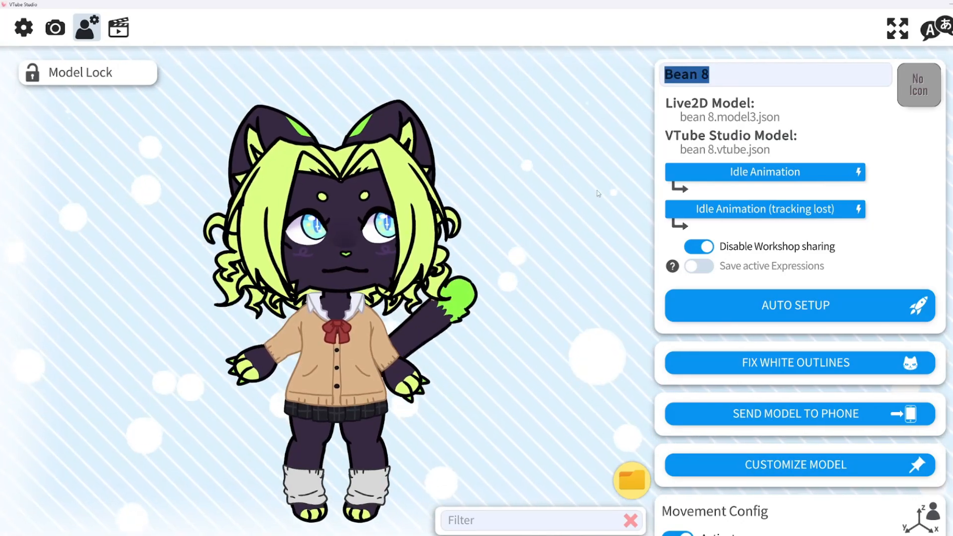
key("BackSpace")
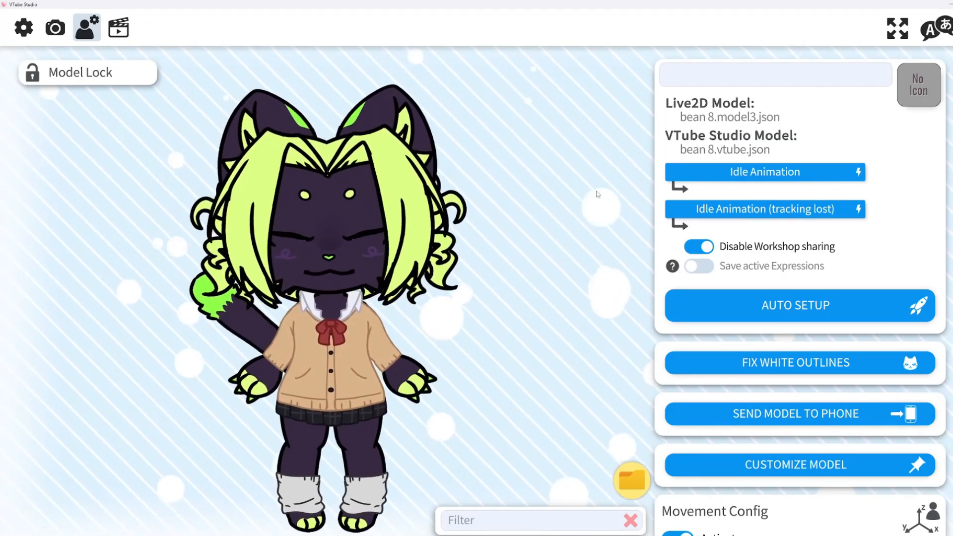
type("Bean chibi")
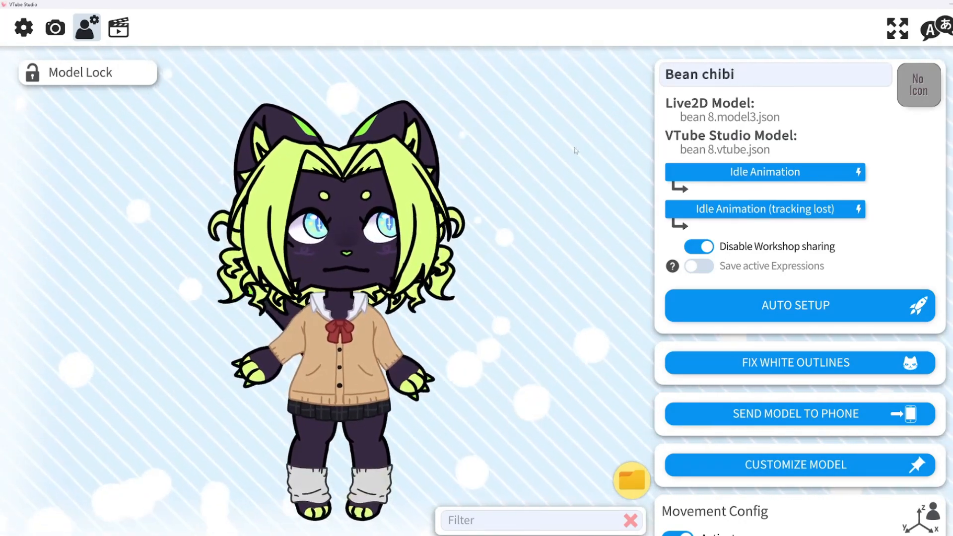
left_click(899, 82)
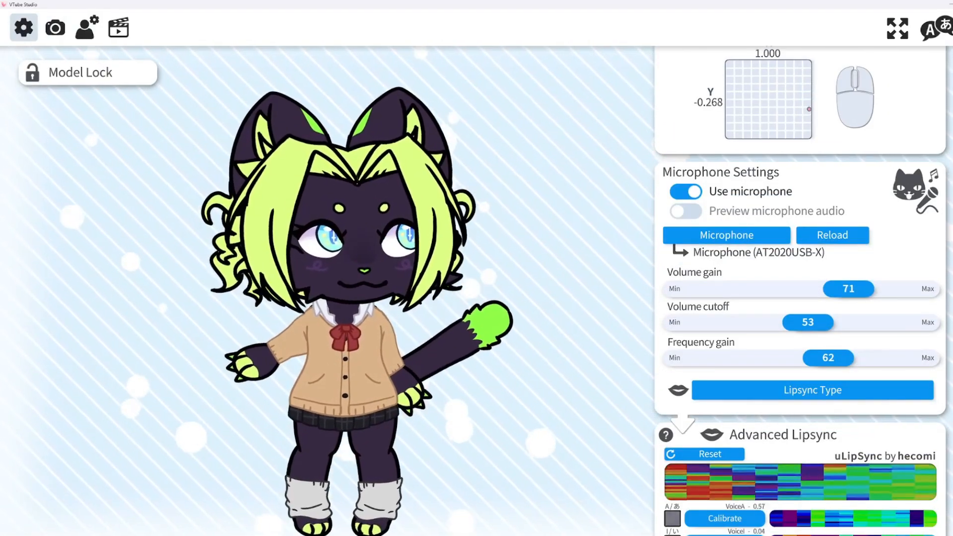
scroll(794, 271, "up", 10)
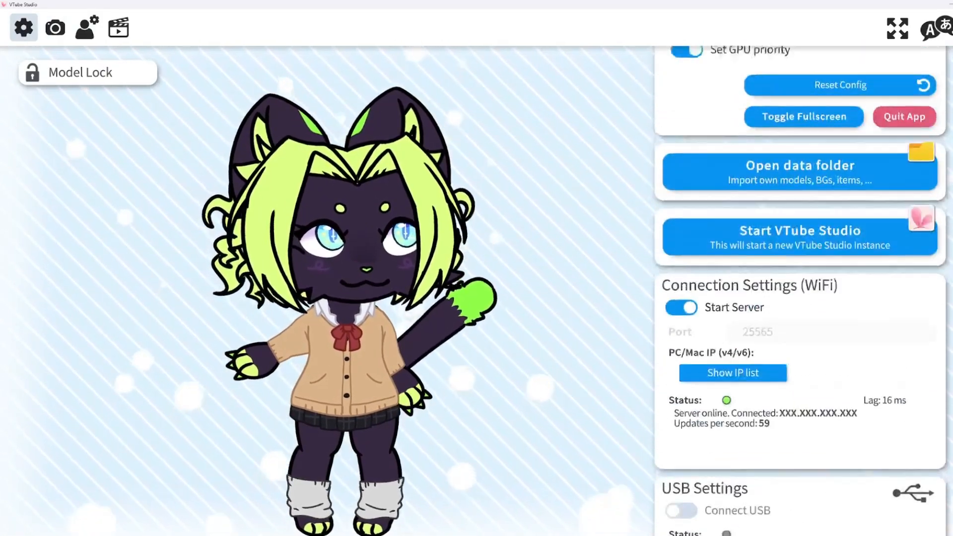
Open the data folder from the general settings and look inside the beanie_vts folder under Live2DModels
left_click(824, 274)
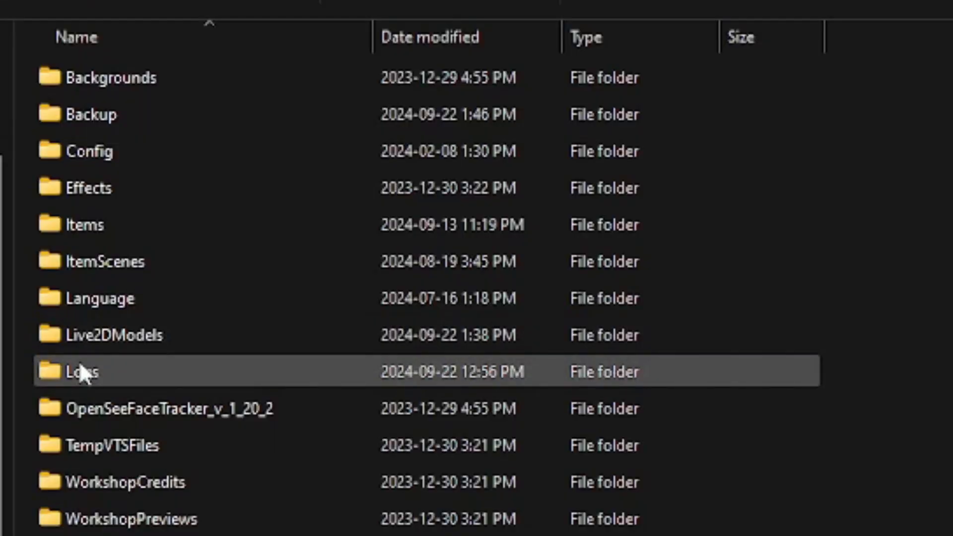
double_click(79, 369)
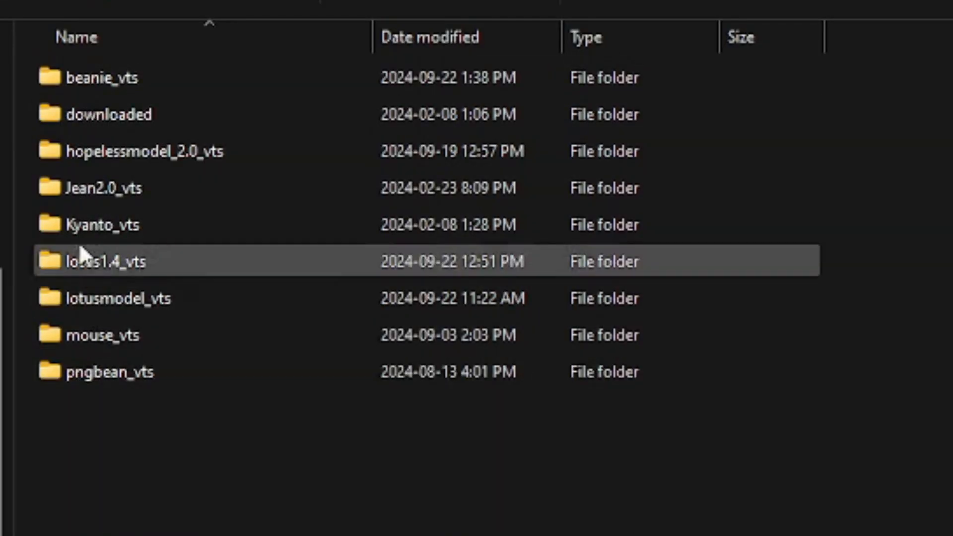
left_click(77, 78)
double_click(77, 79)
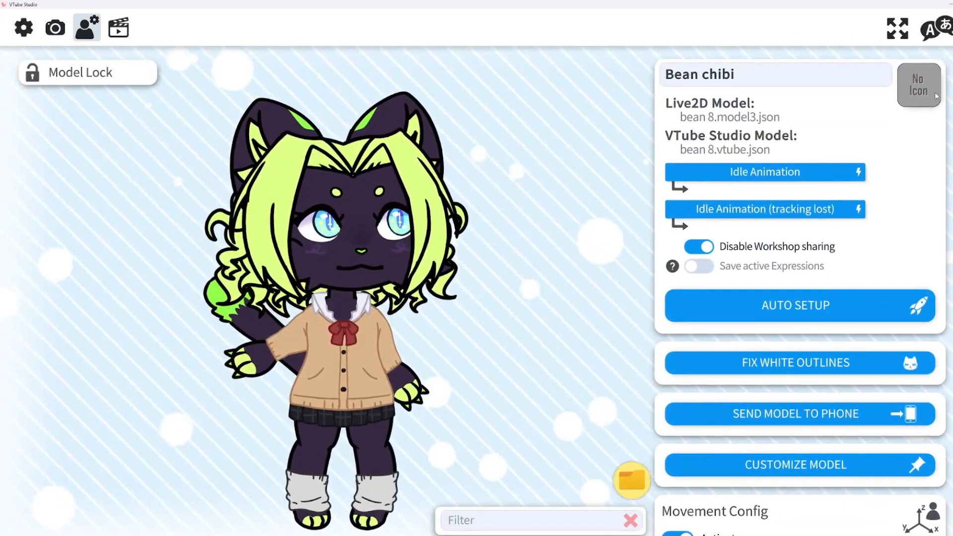
Check the icon and idle animation choices for the Bean chibi model, closing both selections without picking anything
left_click(919, 85)
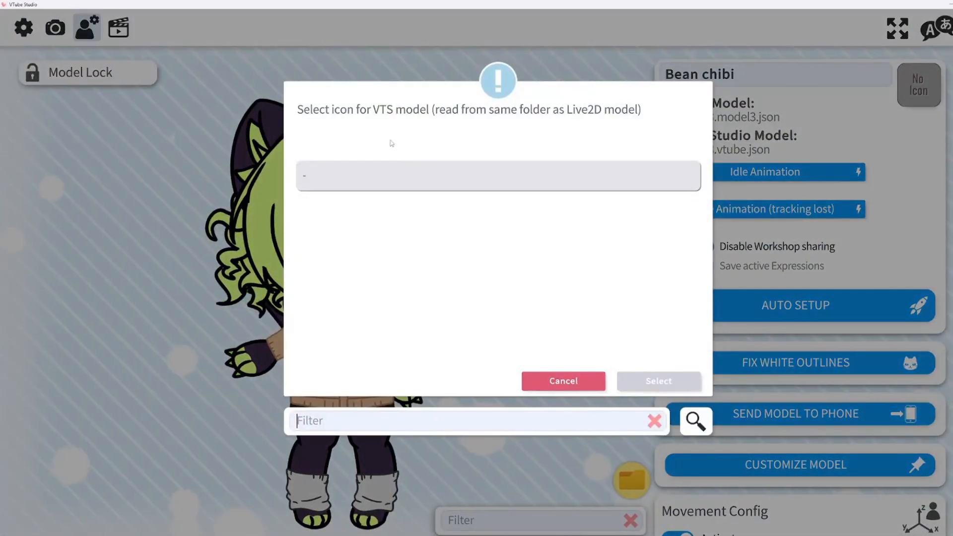
left_click(569, 384)
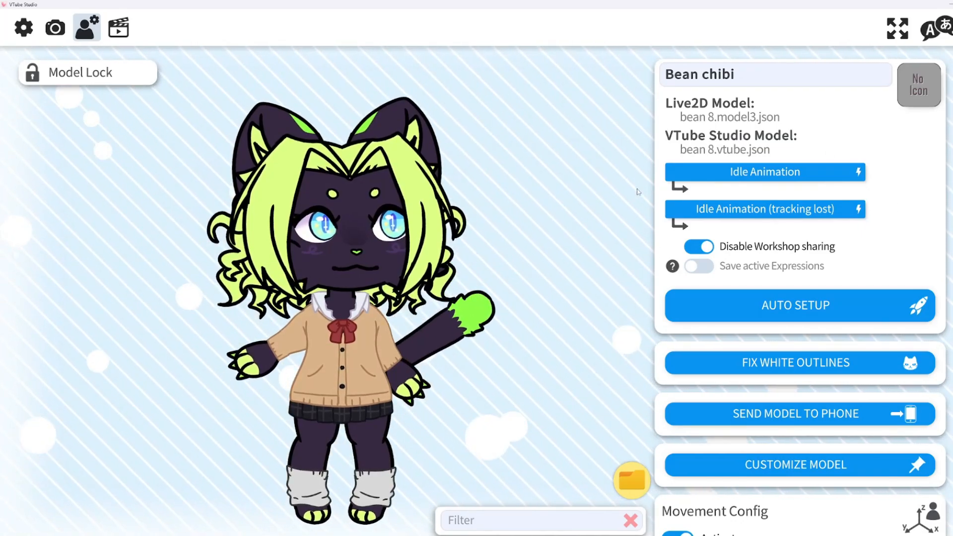
left_click(710, 179)
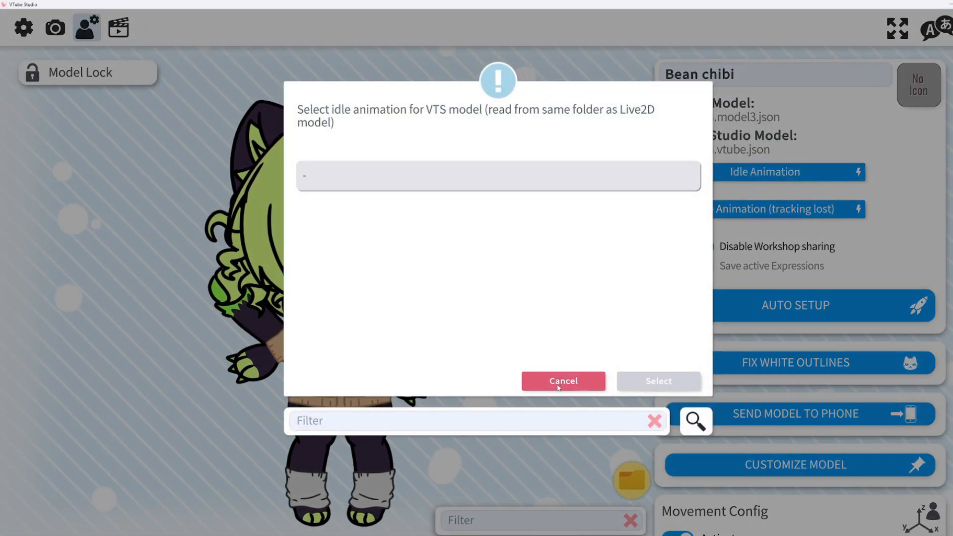
left_click(558, 386)
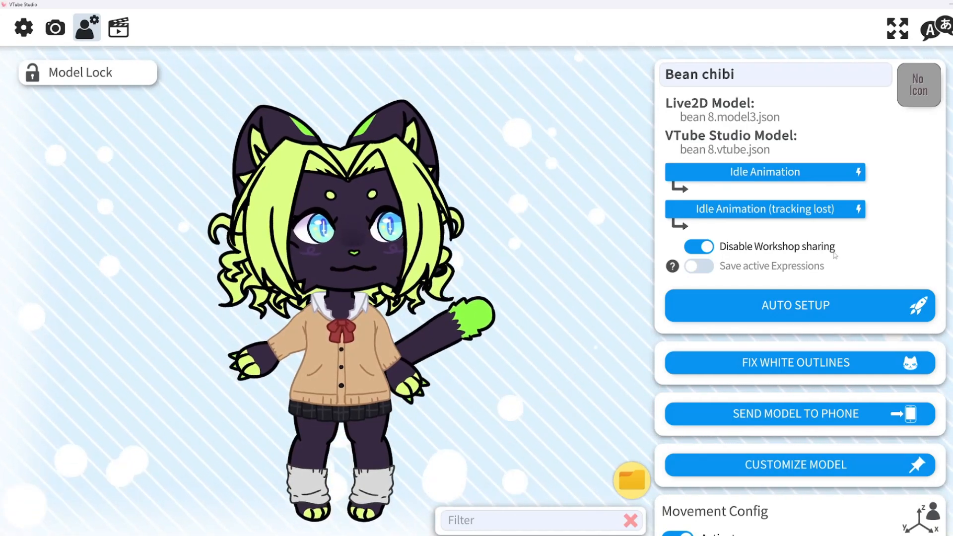
scroll(764, 255, "down", 2)
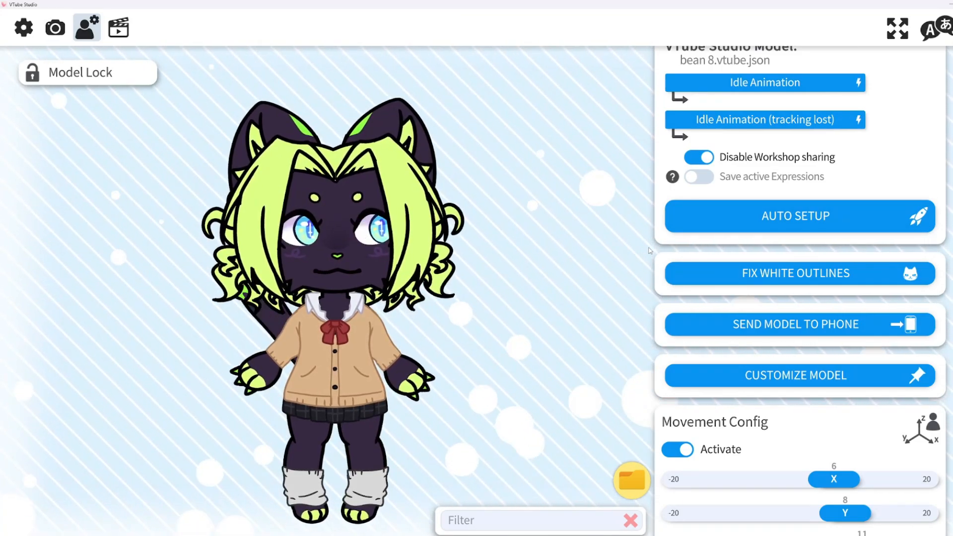
left_click(713, 220)
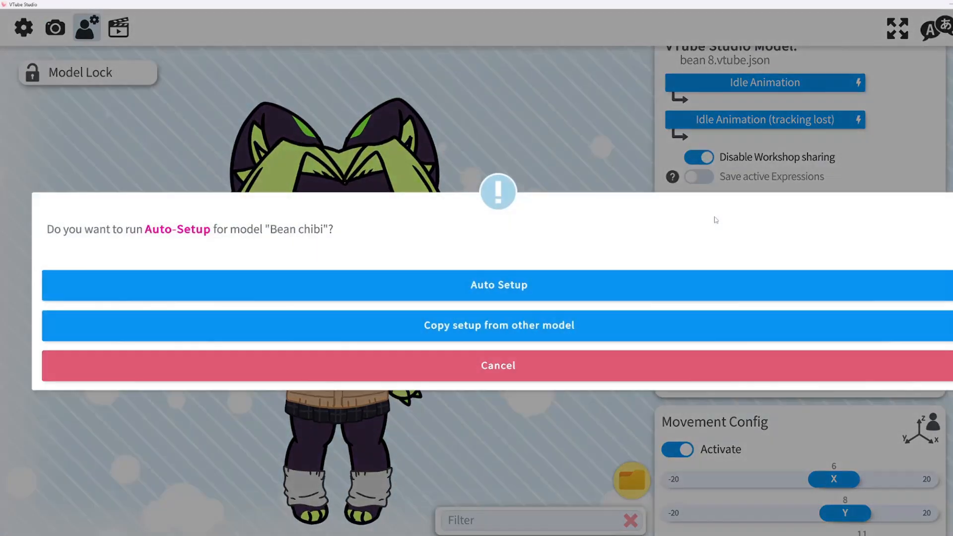
left_click(477, 379)
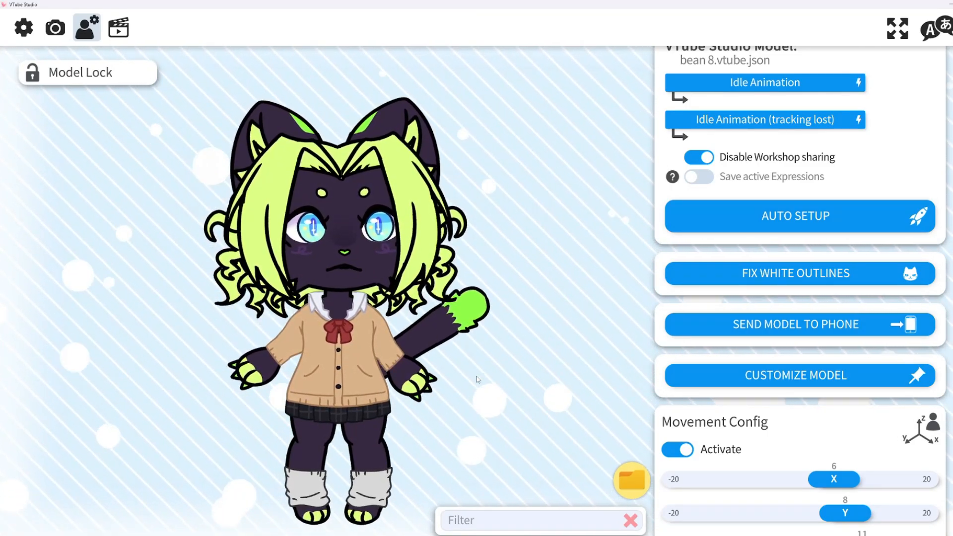
Run Auto-Setup twice on the Bean chibi model to recreate its VTS parameters from the default Live2D names and values
left_click(670, 215)
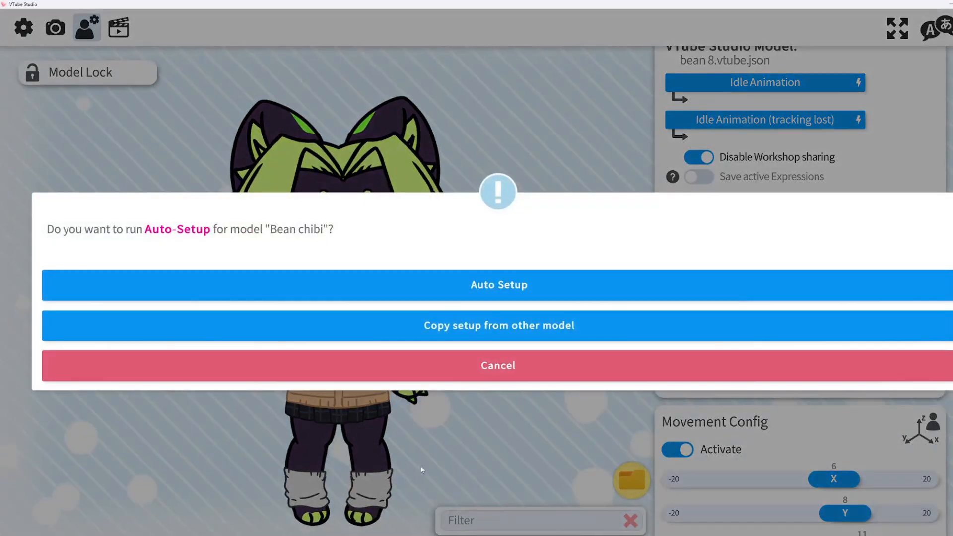
left_click(495, 286)
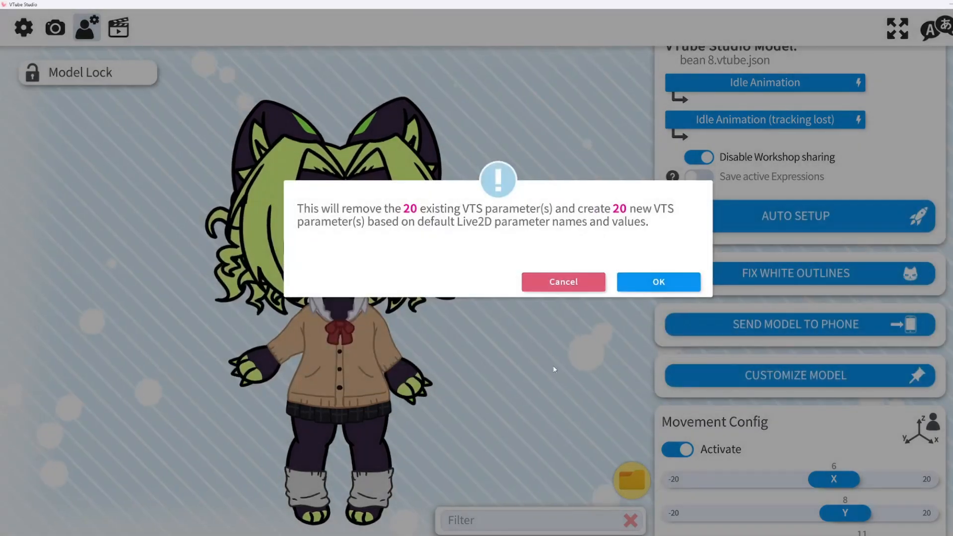
left_click(658, 282)
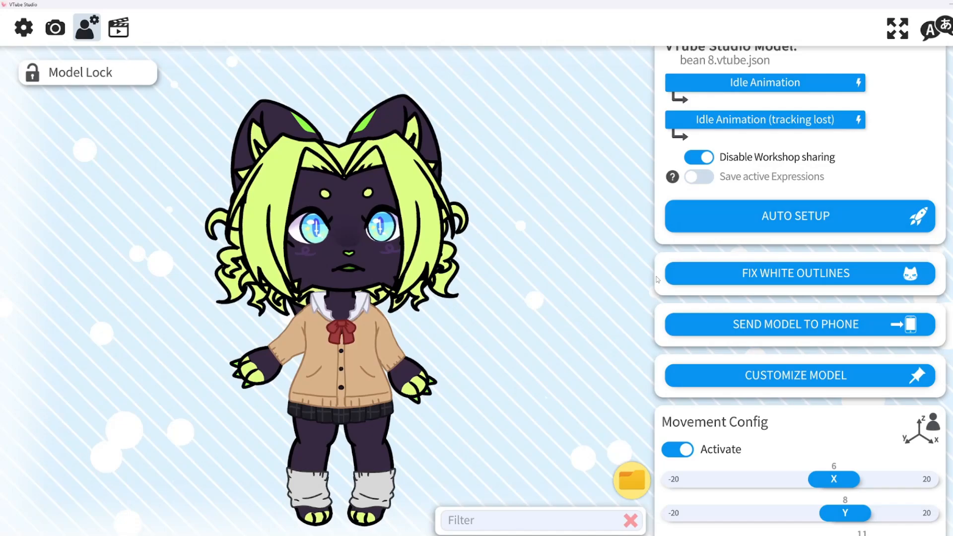
left_click(715, 216)
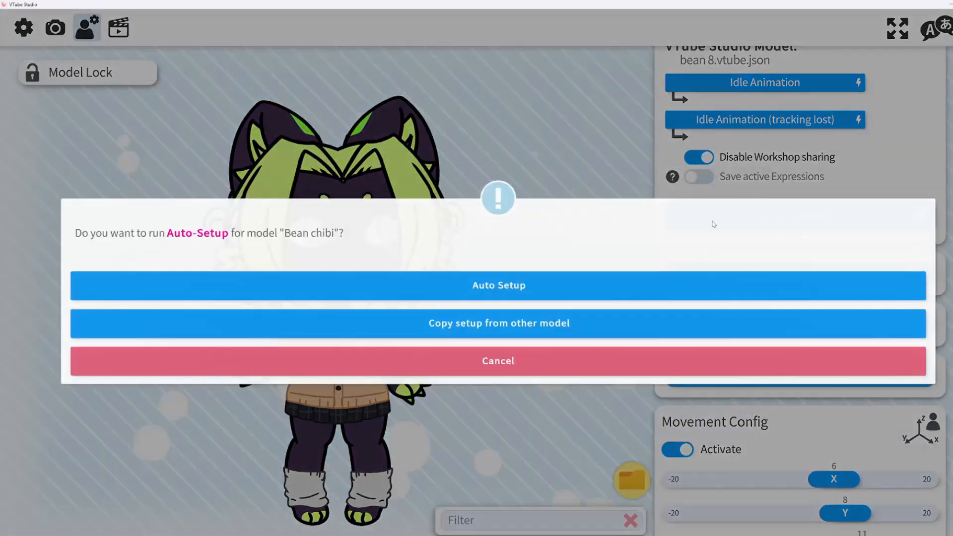
left_click(489, 291)
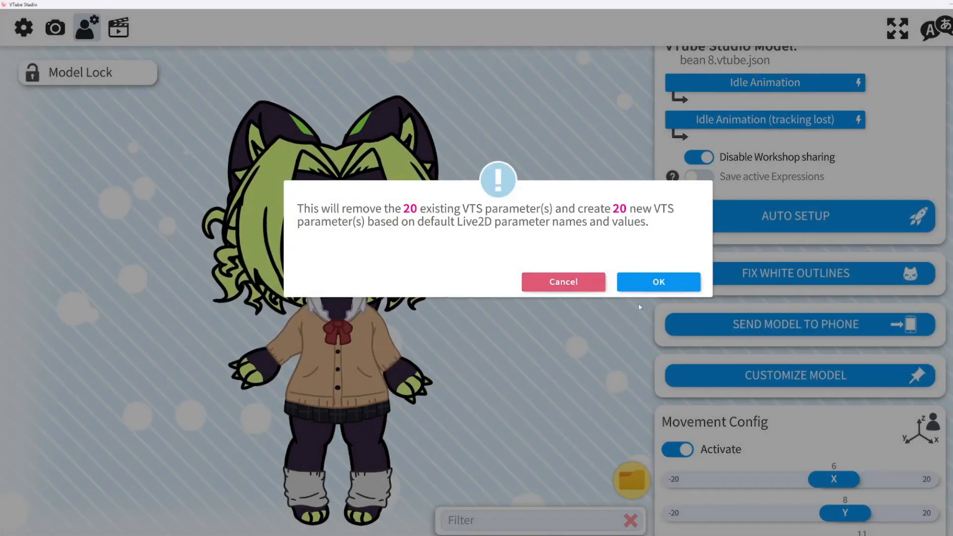
left_click(645, 283)
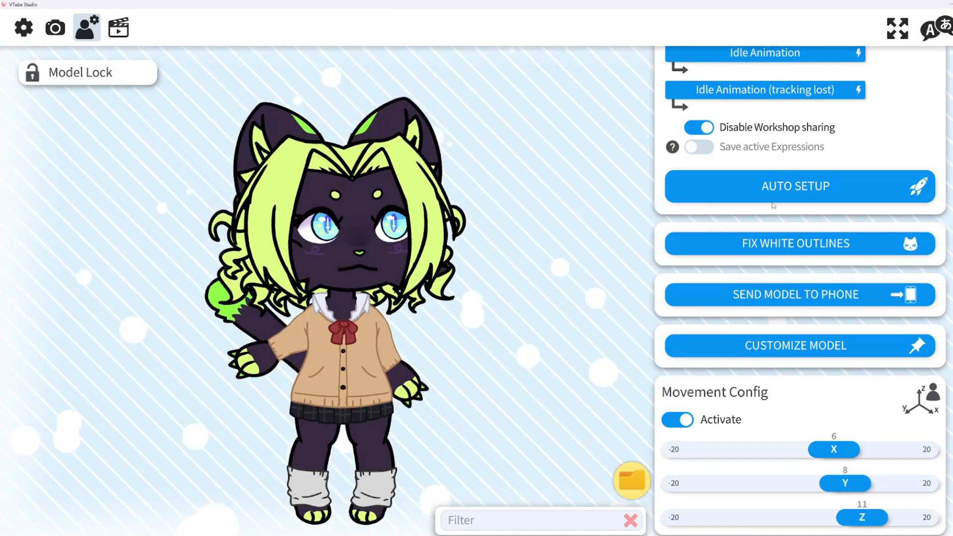
Adjust the model's Movement Config to X 3, Y 6 and Z 6
scroll(773, 205, "down", 5)
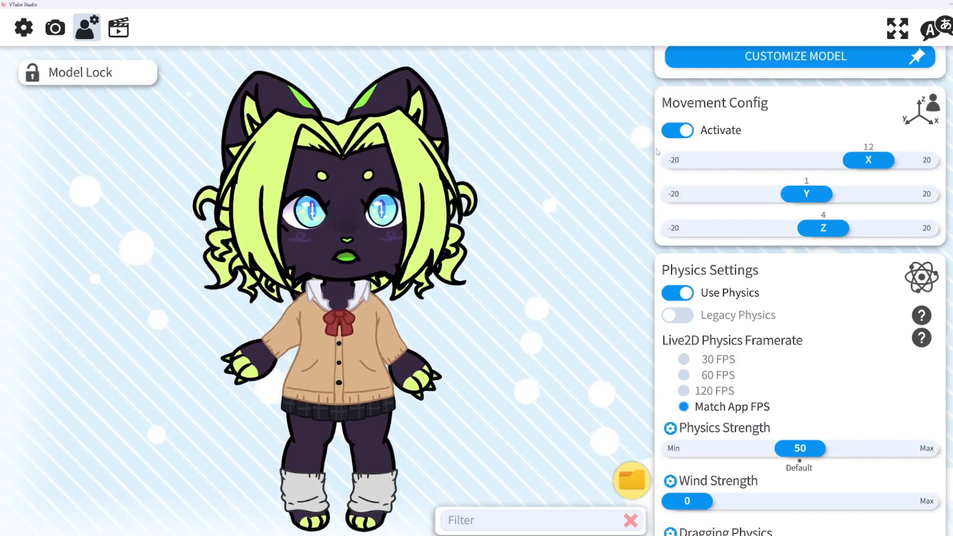
left_click_drag(851, 160, 850, 195)
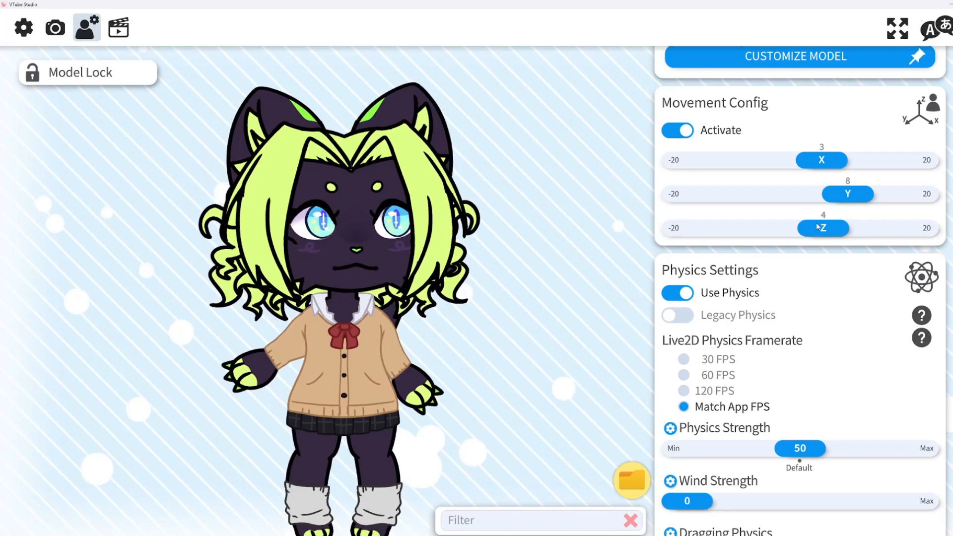
mouse_move(818, 227)
left_mouse_down()
mouse_move(859, 228)
mouse_move(825, 227)
left_mouse_up()
left_click_drag(853, 195, 841, 232)
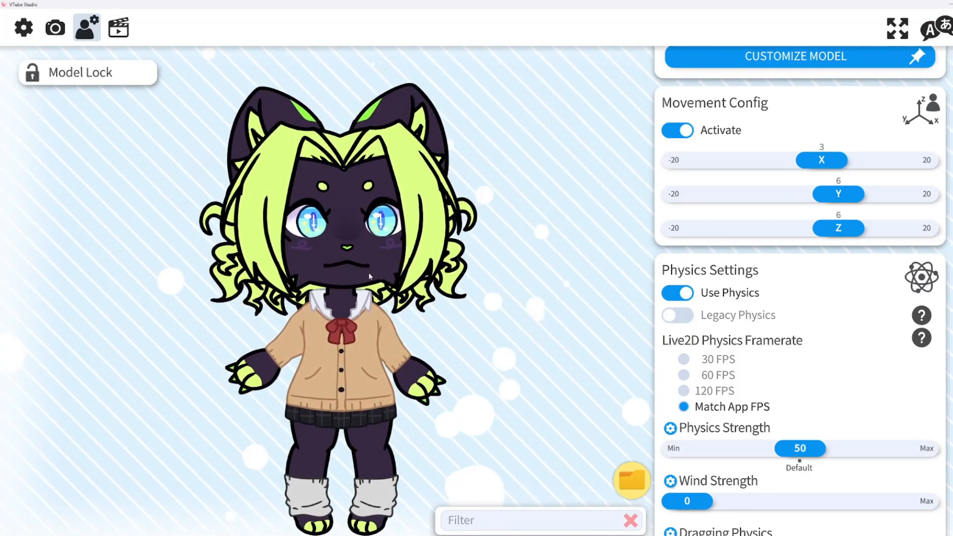
Test shrinking and re-enlarging the model on the canvas, and try deactivating its Movement Config
scroll(369, 275, "down", 10)
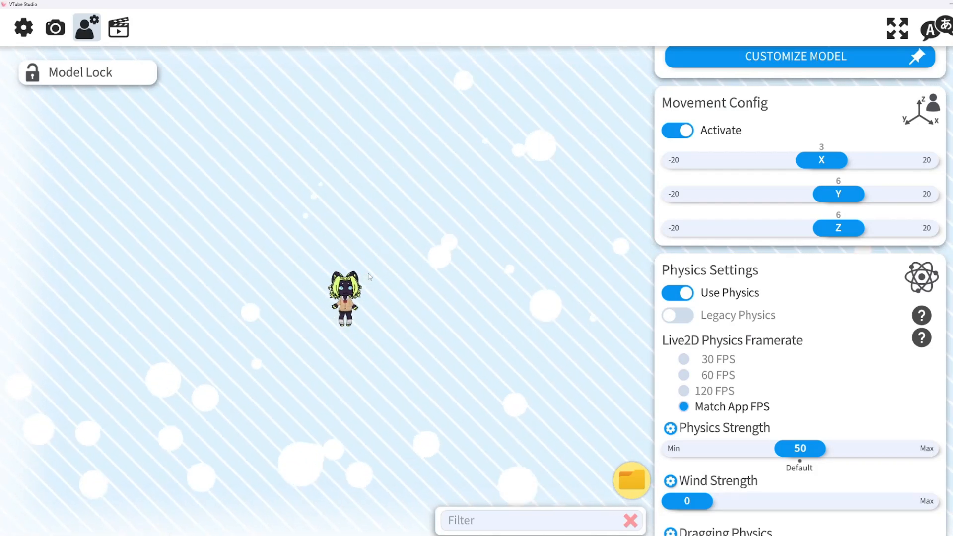
scroll(370, 276, "up", 10)
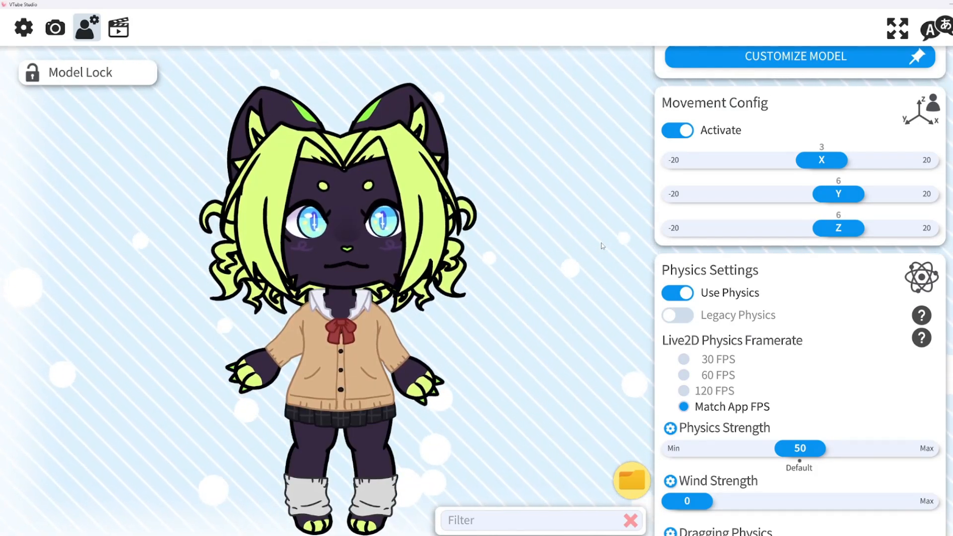
left_click(682, 132)
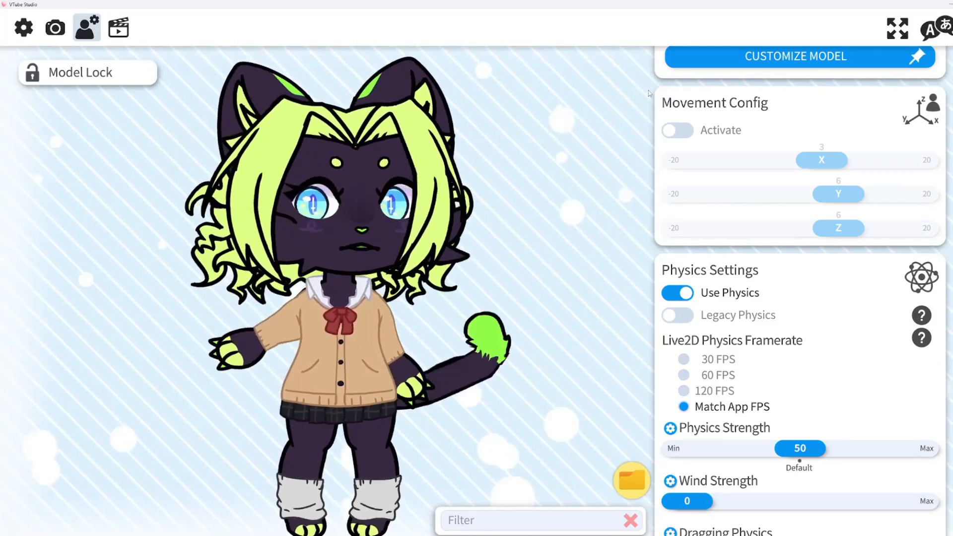
Review the physics settings and the parameter mappings from Face Left/Right Rotation through Auto Breath
scroll(640, 168, "down", 3)
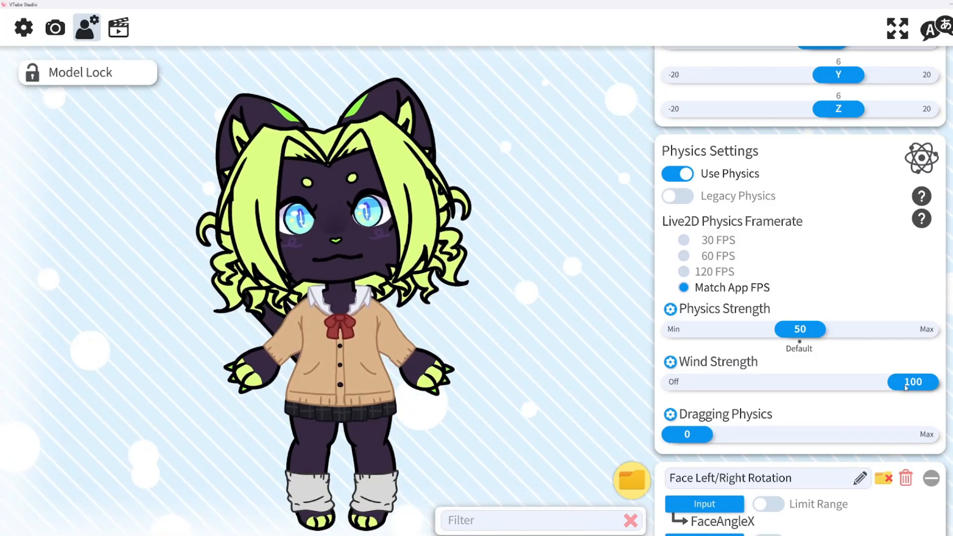
scroll(656, 398, "down", 2)
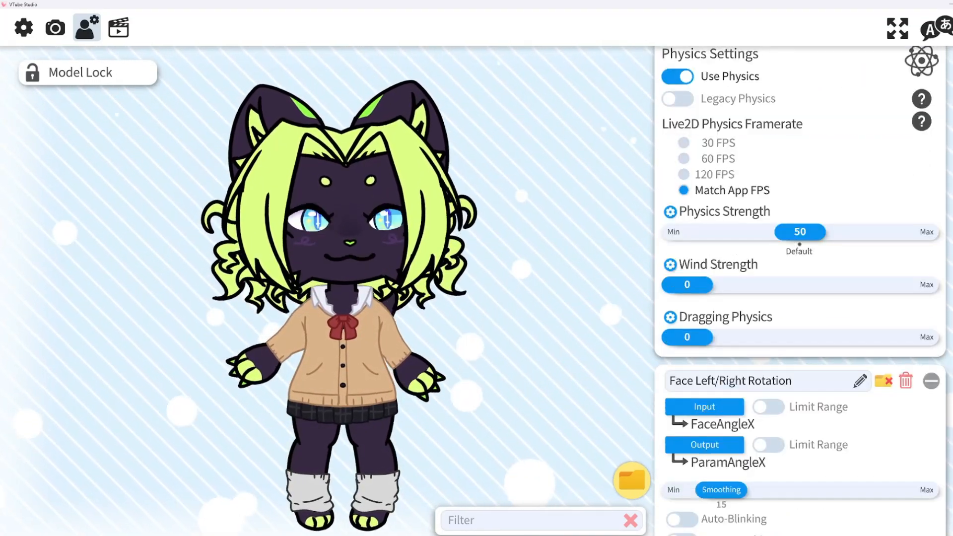
scroll(800, 293, "down", 7)
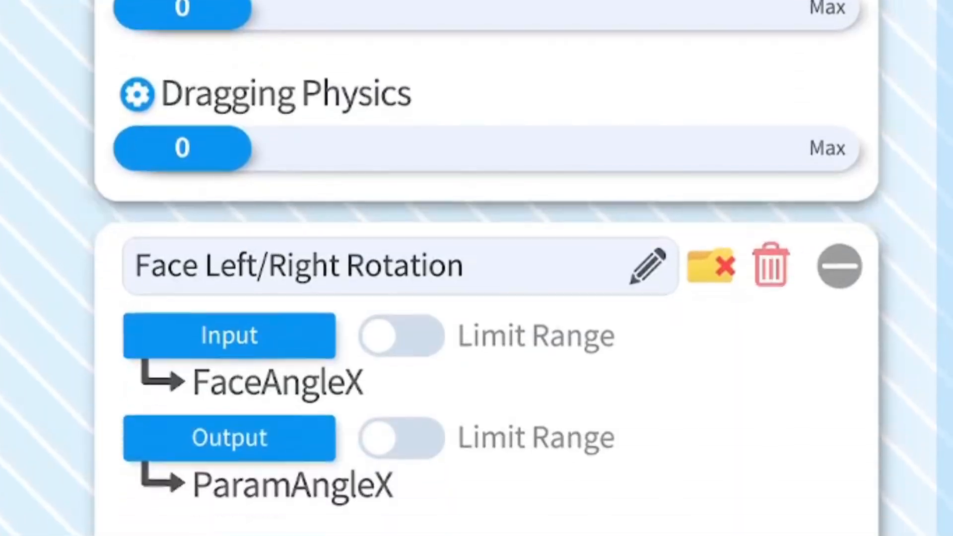
scroll(934, 47, "down", 15)
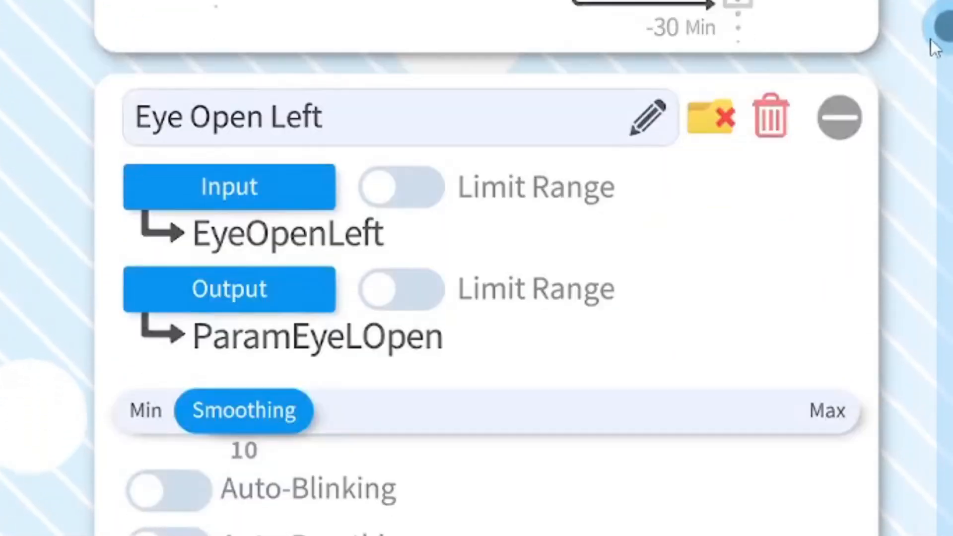
left_click_drag(934, 47, 943, 368)
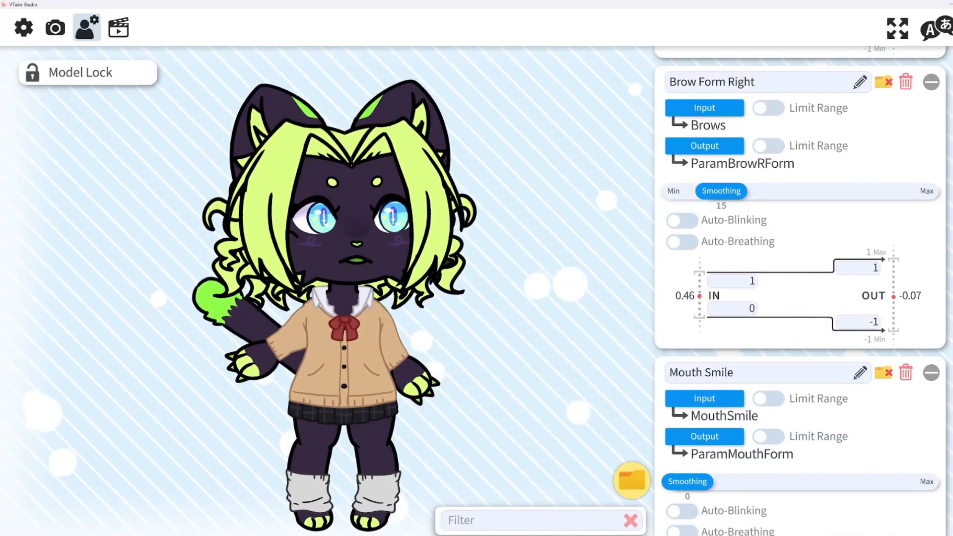
scroll(800, 292, "down", 20)
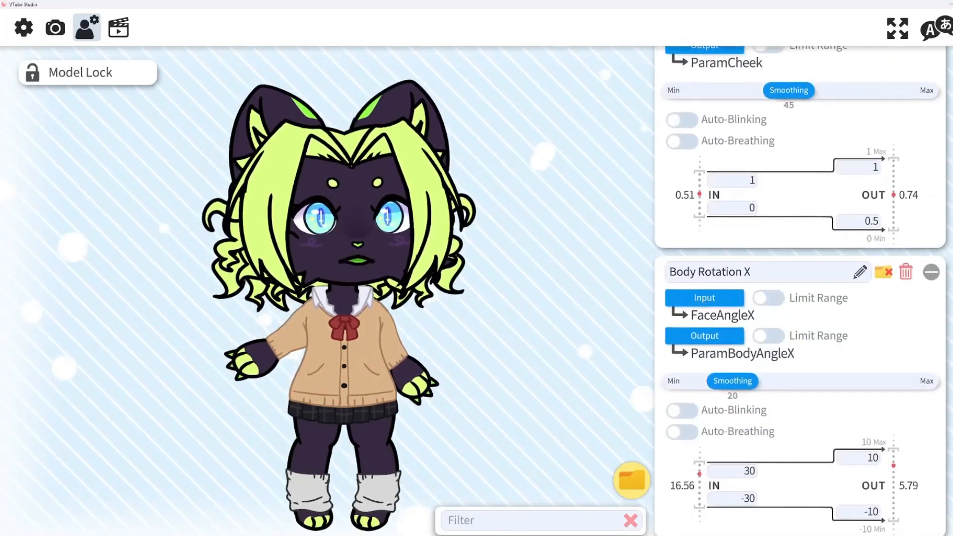
scroll(799, 293, "down", 8)
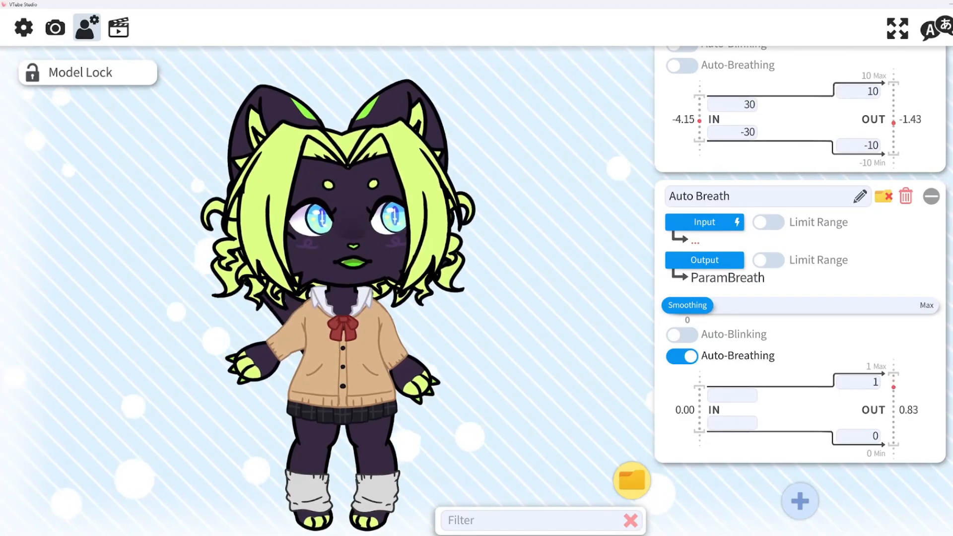
Go back through the model settings and examine the eye mappings, including Eye Smile Left, Eye Open Right and Eye Smile Right
scroll(799, 293, "up", 20)
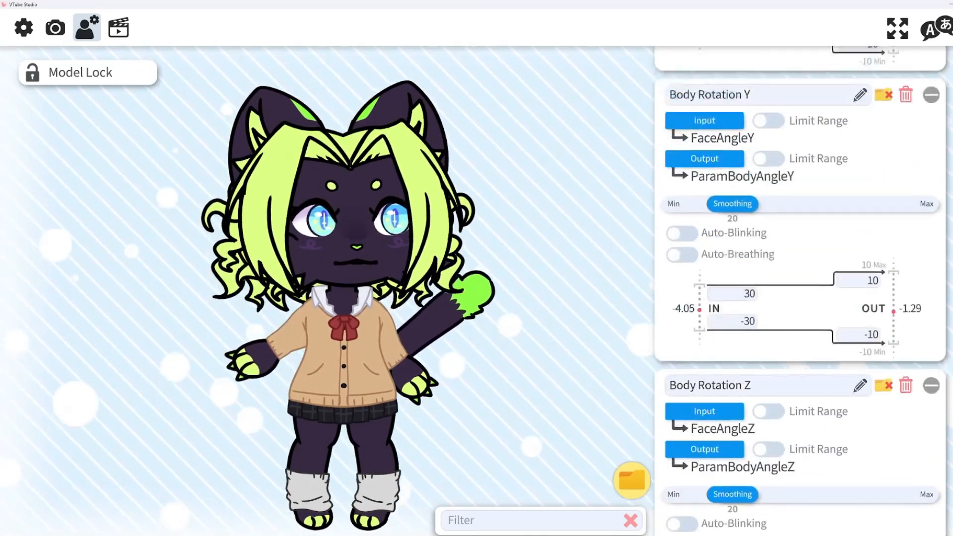
scroll(800, 293, "up", 15)
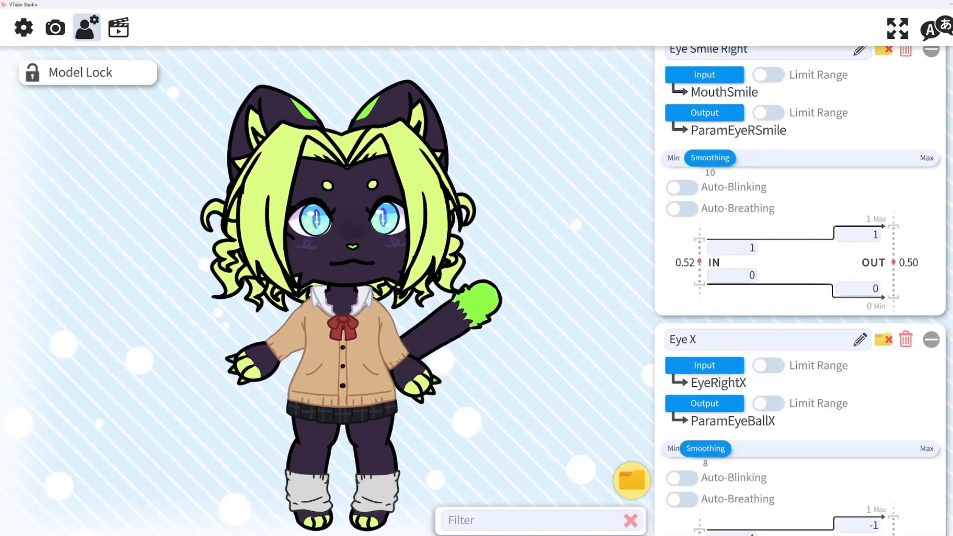
scroll(799, 293, "up", 20)
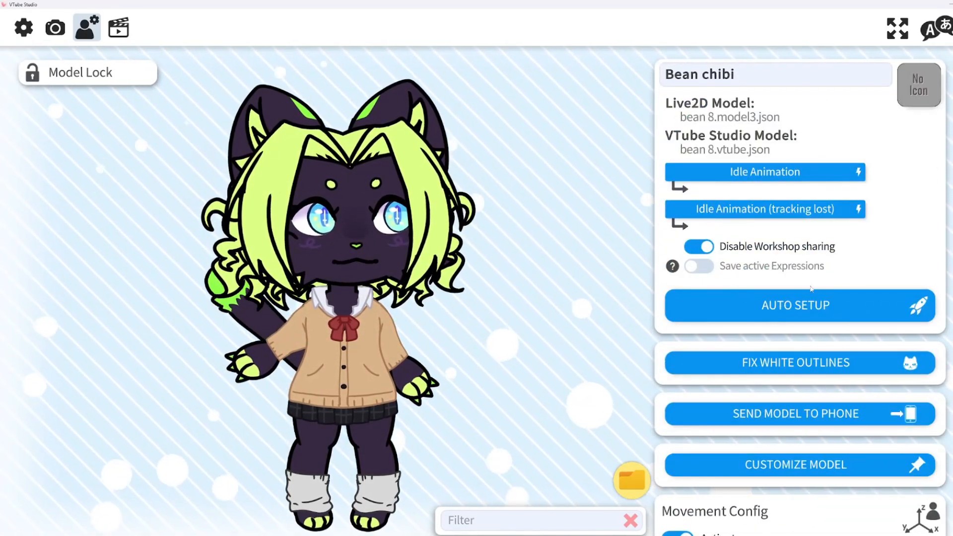
scroll(773, 347, "down", 15)
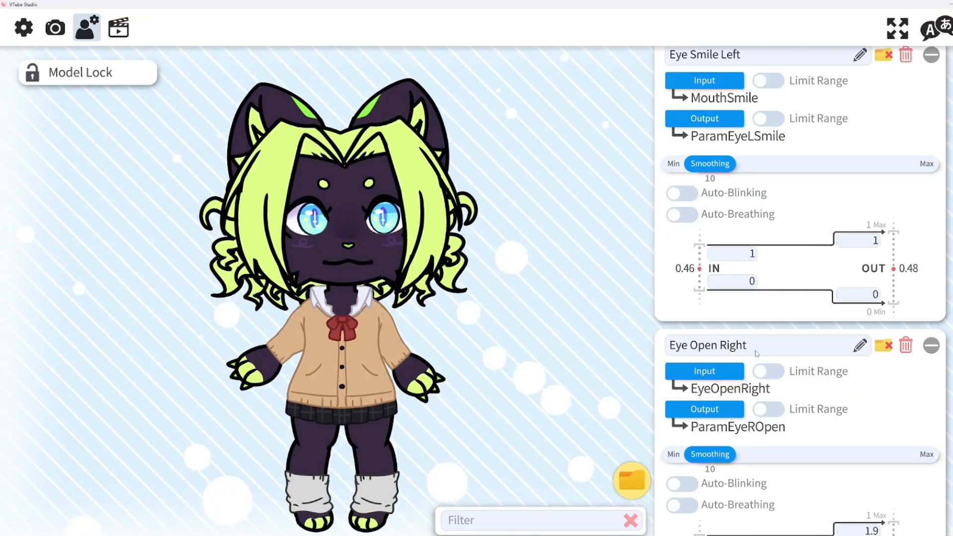
scroll(756, 354, "down", 8)
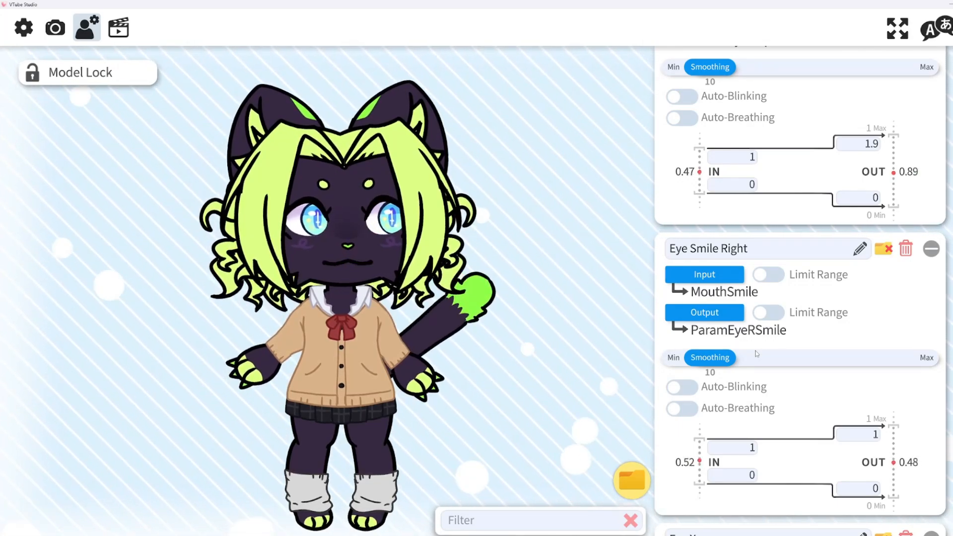
scroll(800, 290, "down", 10)
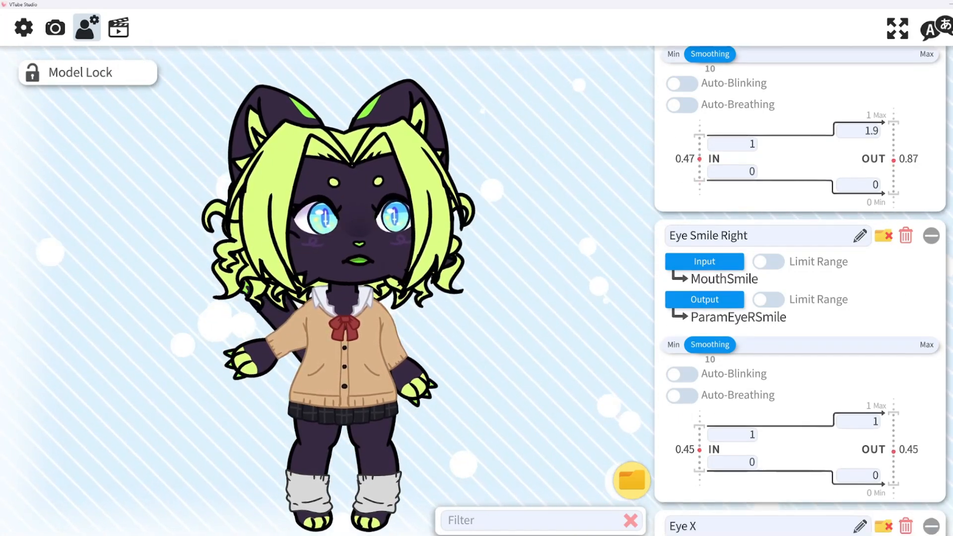
Switch the Mouth Open mapping's input to VoiceVolumePlusMouthOpen and set its smoothing to 11
scroll(799, 291, "down", 15)
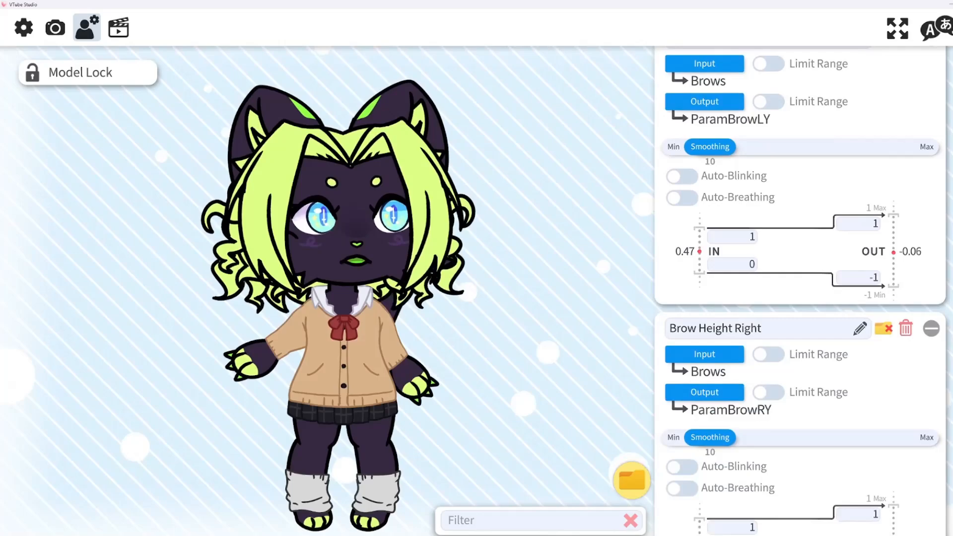
scroll(804, 298, "down", 10)
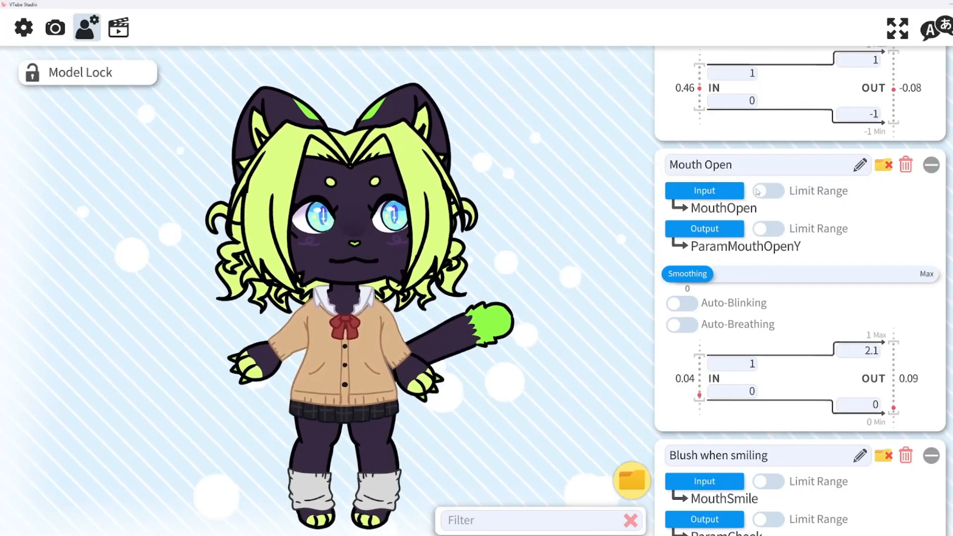
left_click(705, 196)
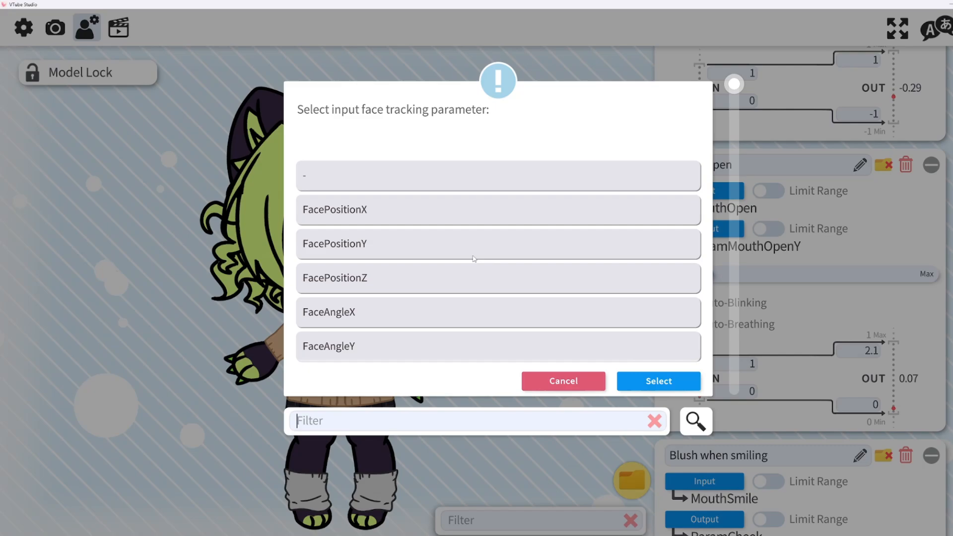
type("mouthop")
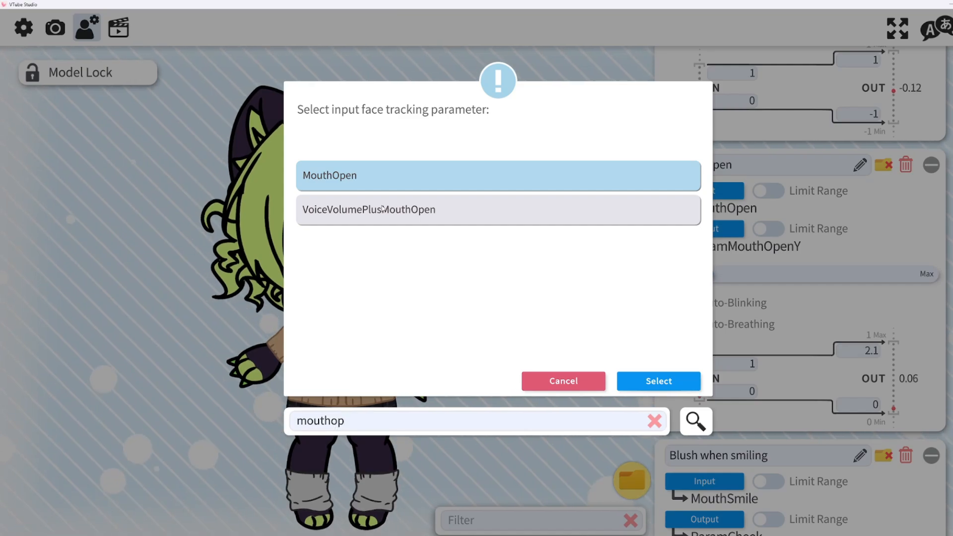
left_click(663, 387)
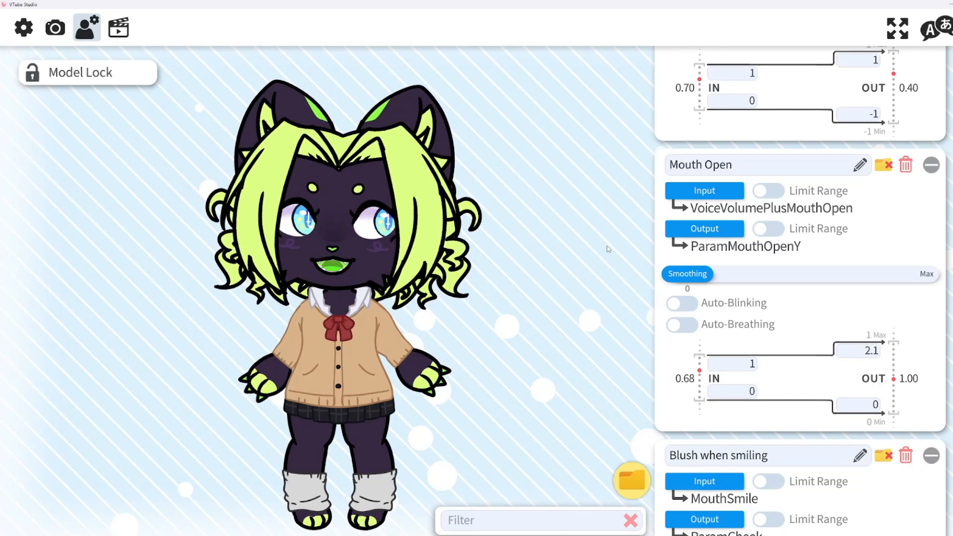
scroll(608, 249, "up", 5)
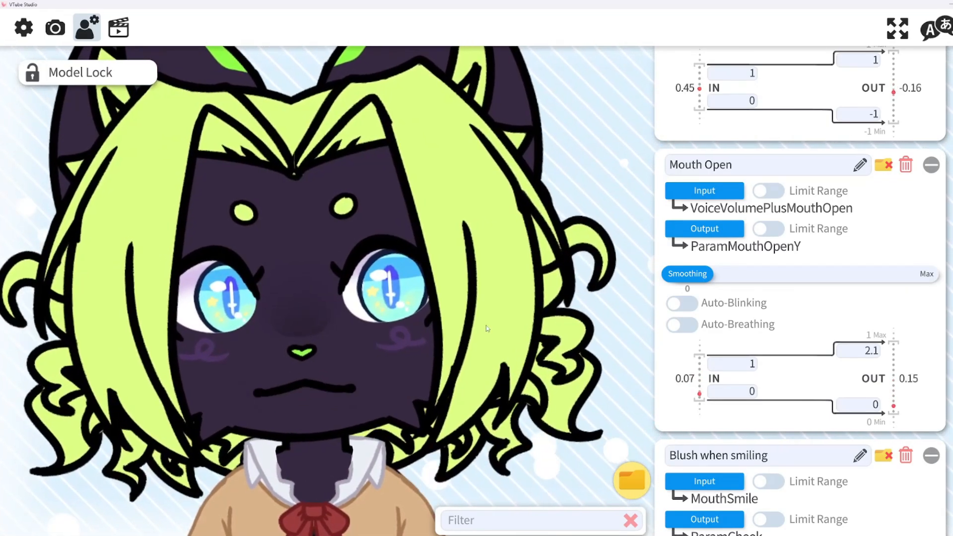
left_click_drag(685, 281, 755, 282)
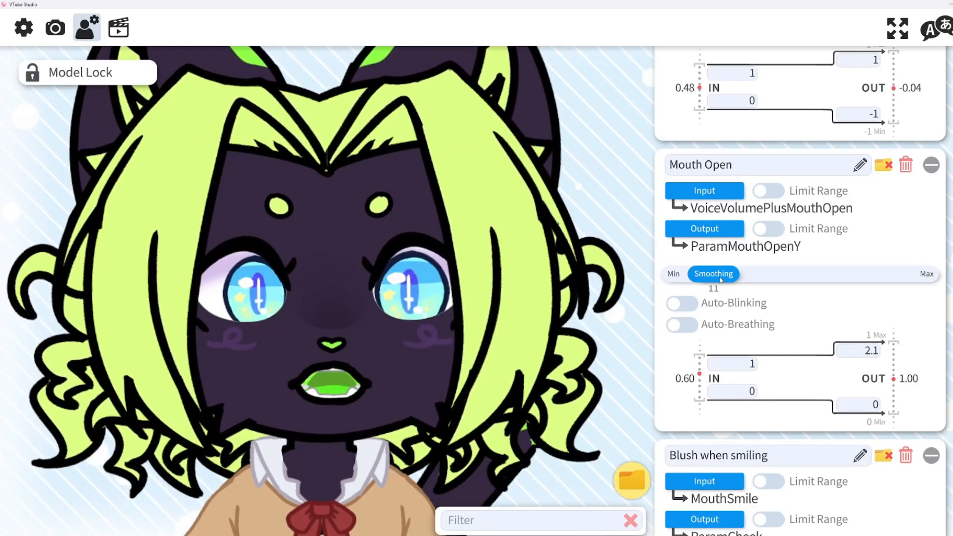
Switch the Mouth Smile mapping's input to VoiceFrequencyPlusMouthSmile and set its smoothing to 15
scroll(721, 279, "up", 1)
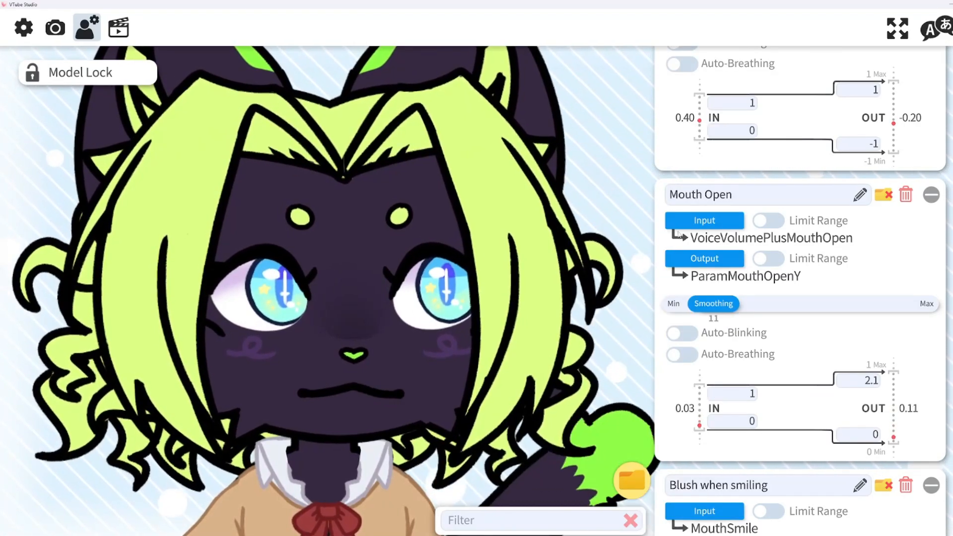
scroll(680, 219, "up", 5)
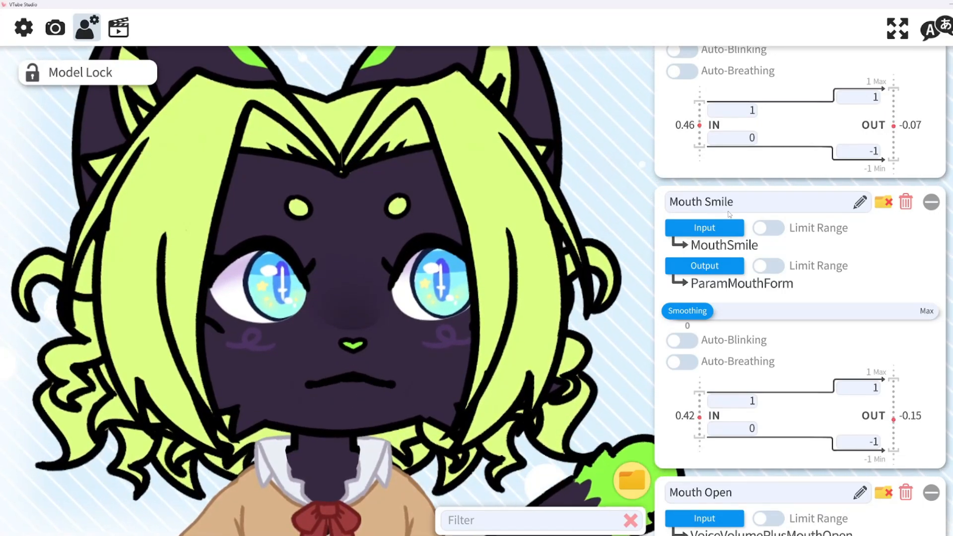
left_click(690, 234)
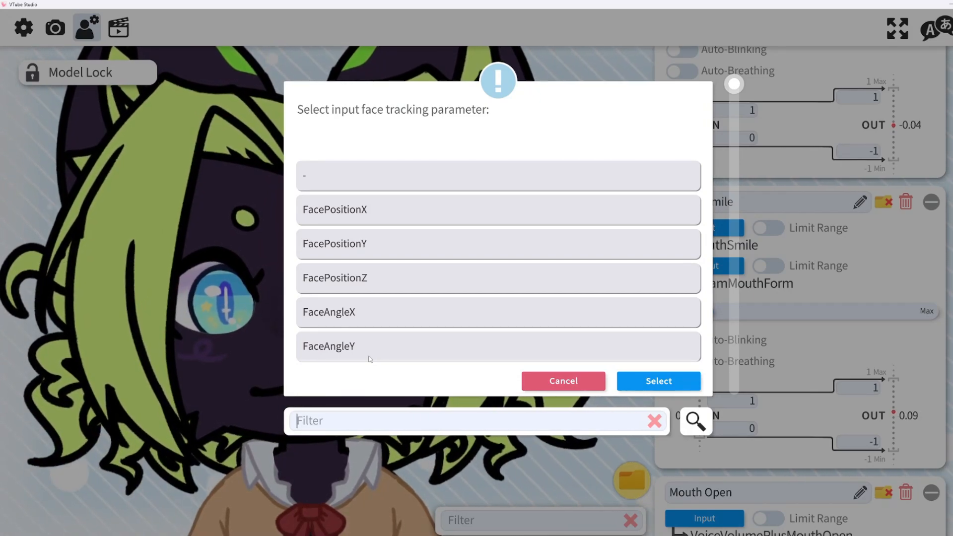
type("mouth smile")
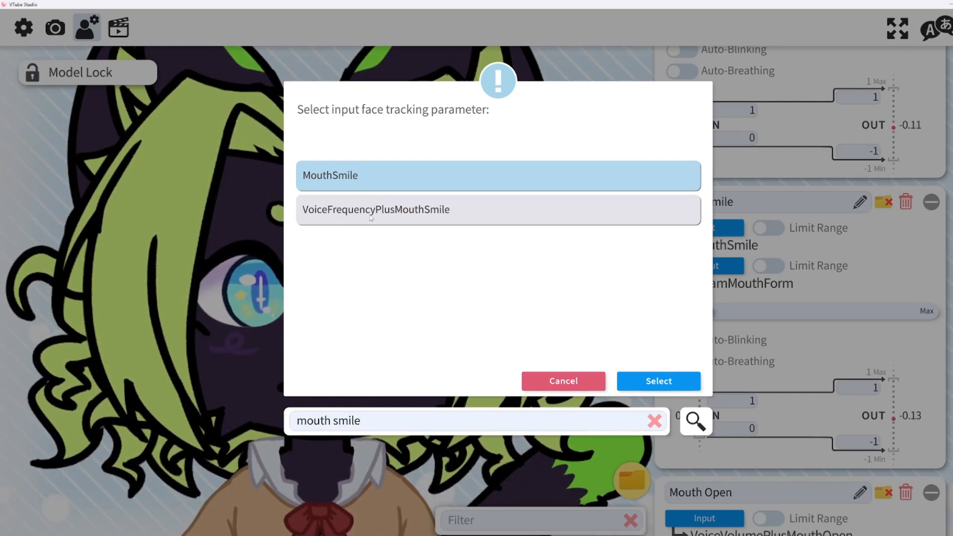
left_click(645, 381)
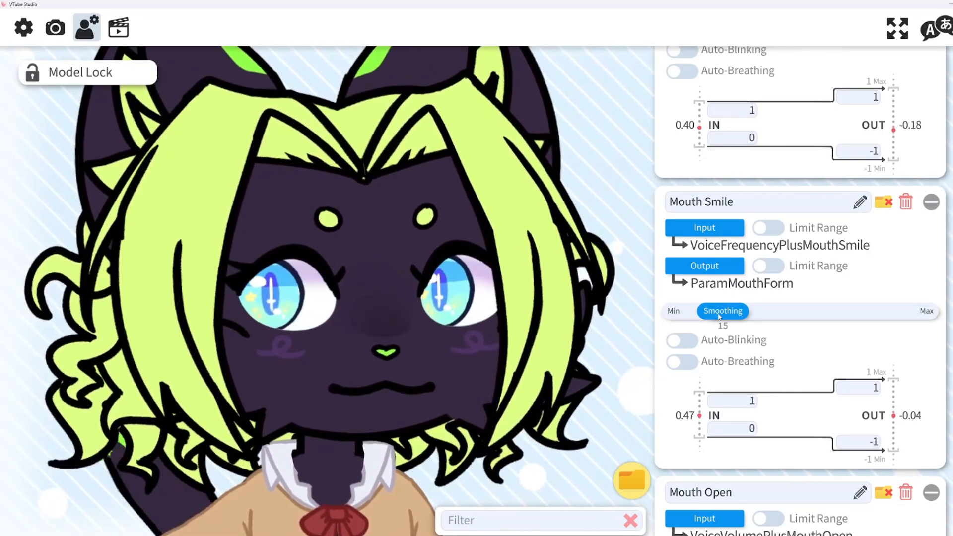
Set the lower output limit of the Mouth Smile mapping to -0.4
scroll(673, 343, "down", 3)
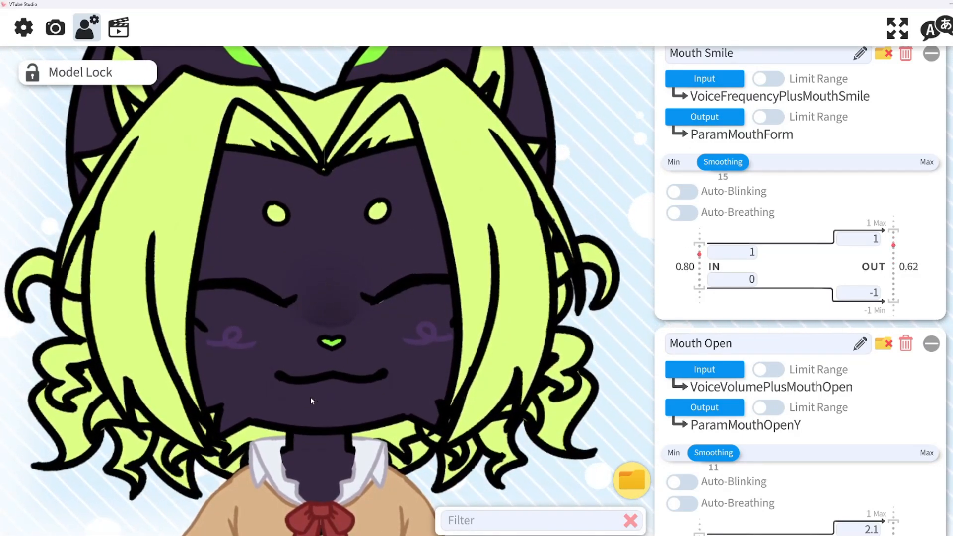
scroll(313, 393, "down", 5)
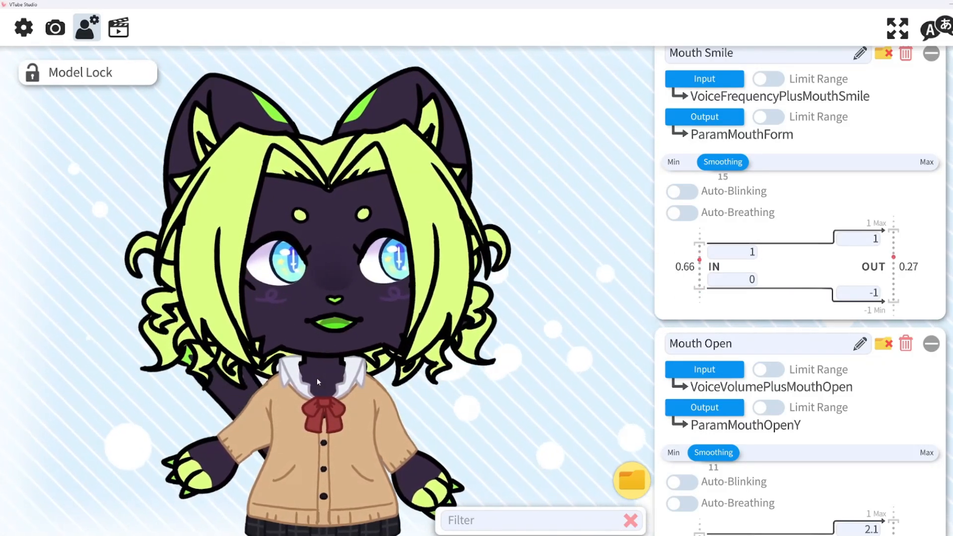
left_click_drag(865, 294, 898, 296)
left_click(860, 276)
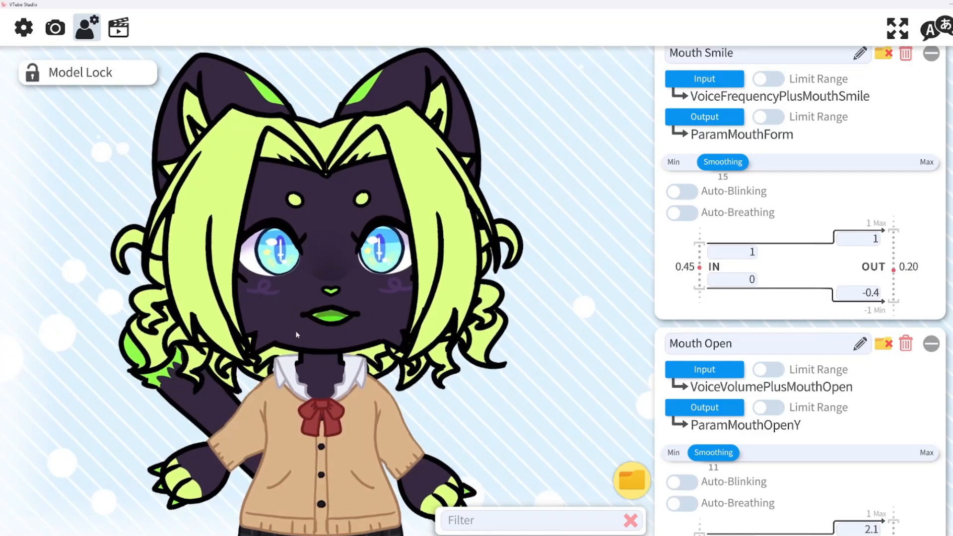
scroll(688, 353, "down", 2)
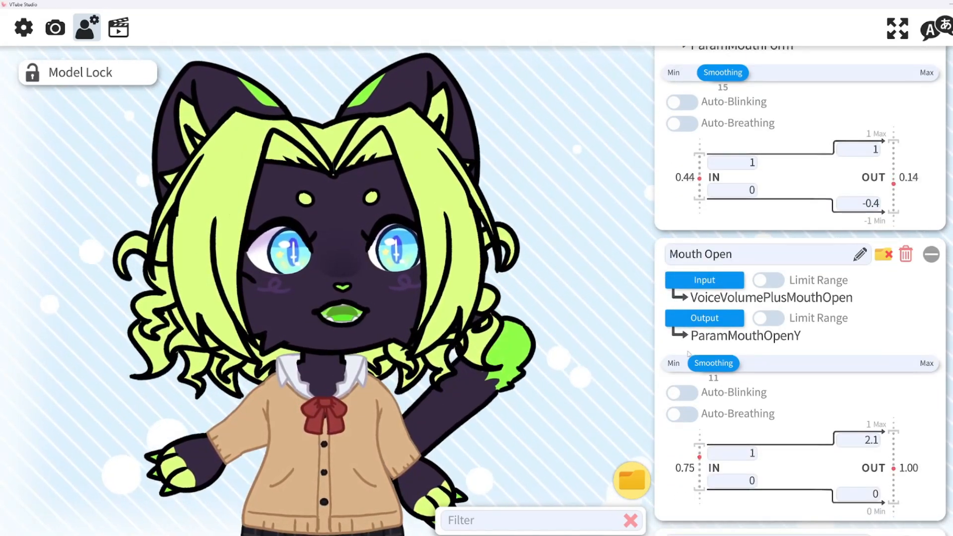
Adjust the microphone's Volume gain in the general settings, trying 73 and 50 before lowering it further
left_click(23, 28)
scroll(799, 288, "down", 5)
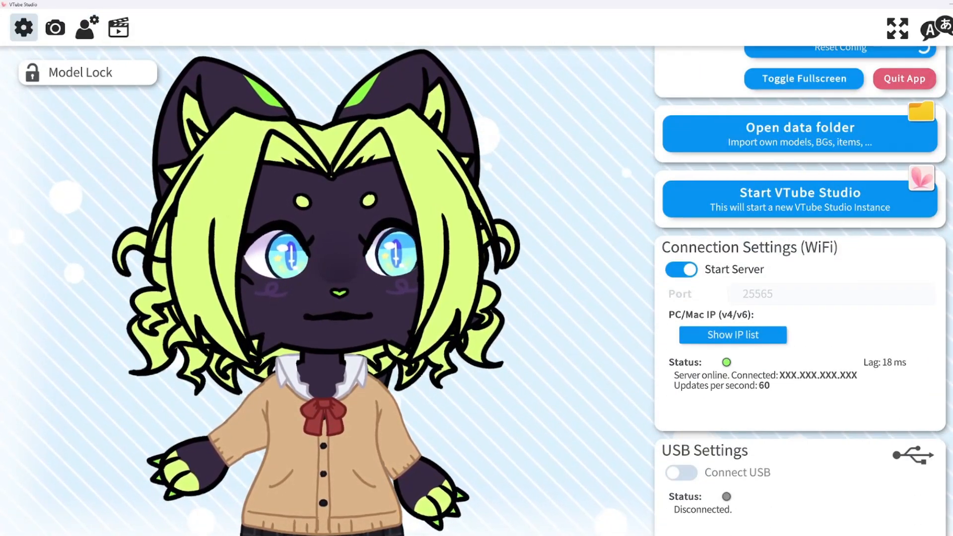
scroll(897, 422, "down", 15)
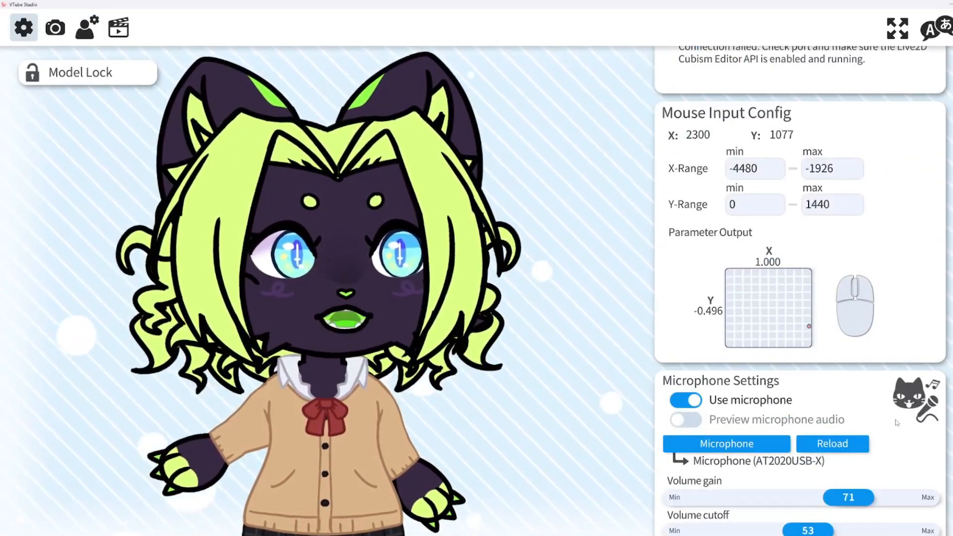
scroll(895, 423, "down", 4)
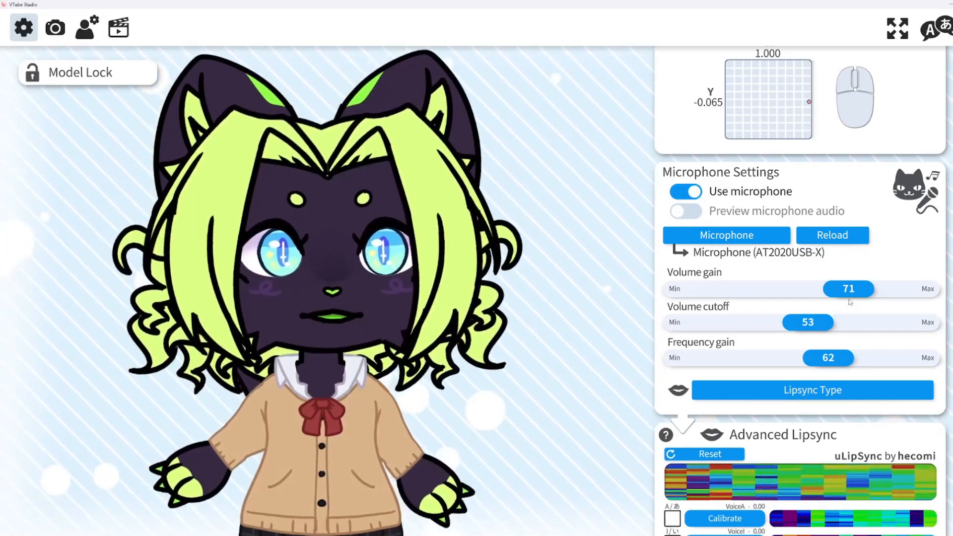
left_click_drag(848, 289, 856, 289)
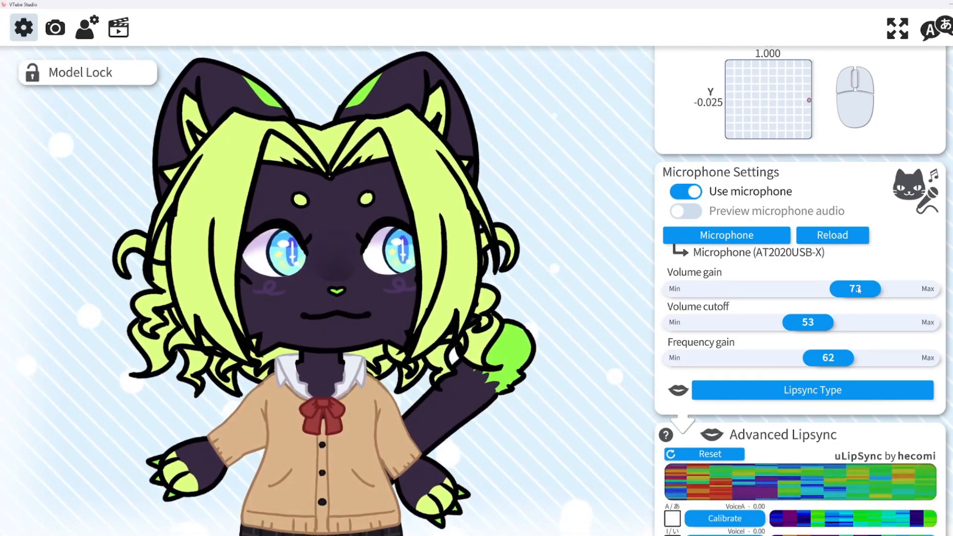
left_click_drag(858, 290, 803, 289)
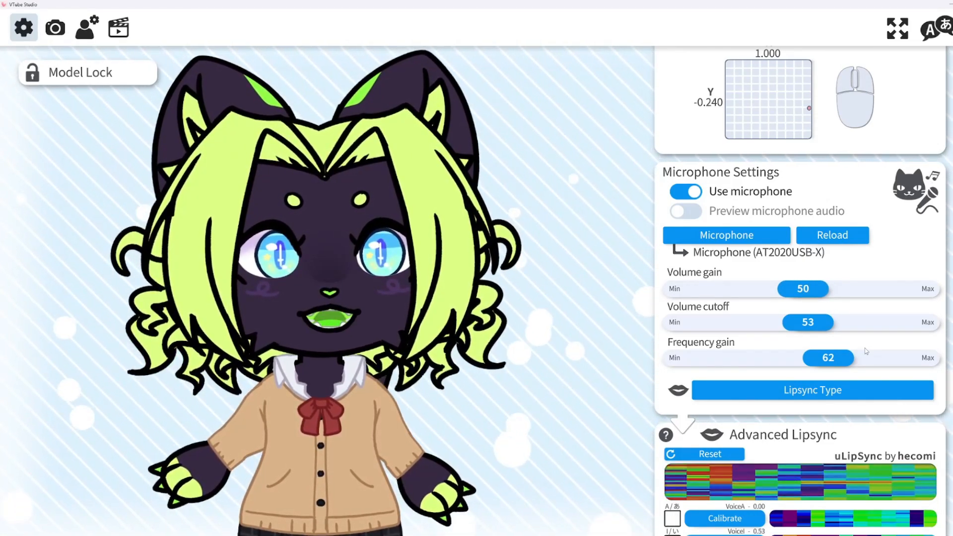
left_click_drag(798, 292, 763, 298)
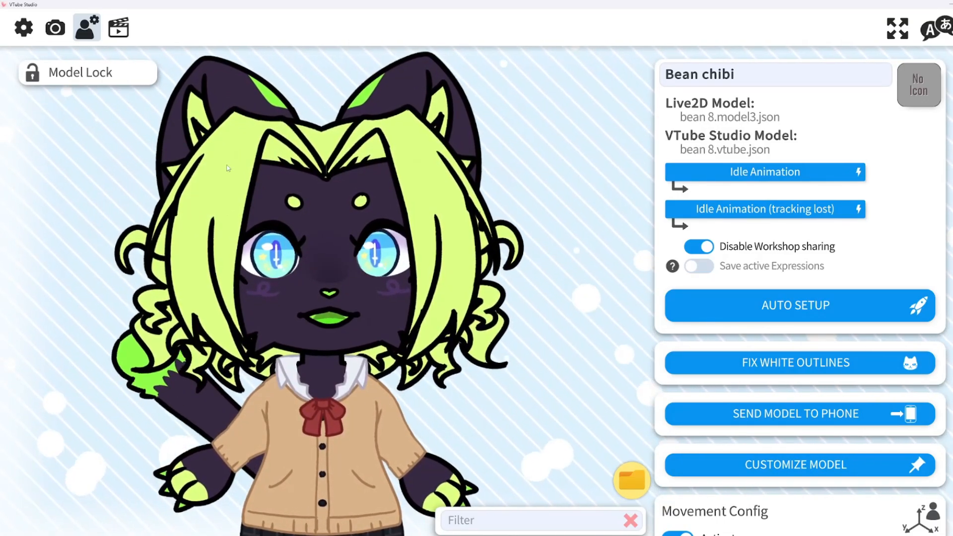
Raise the Blink Sensitivity in the camera tracking settings past 61
left_click(54, 28)
scroll(730, 296, "down", 5)
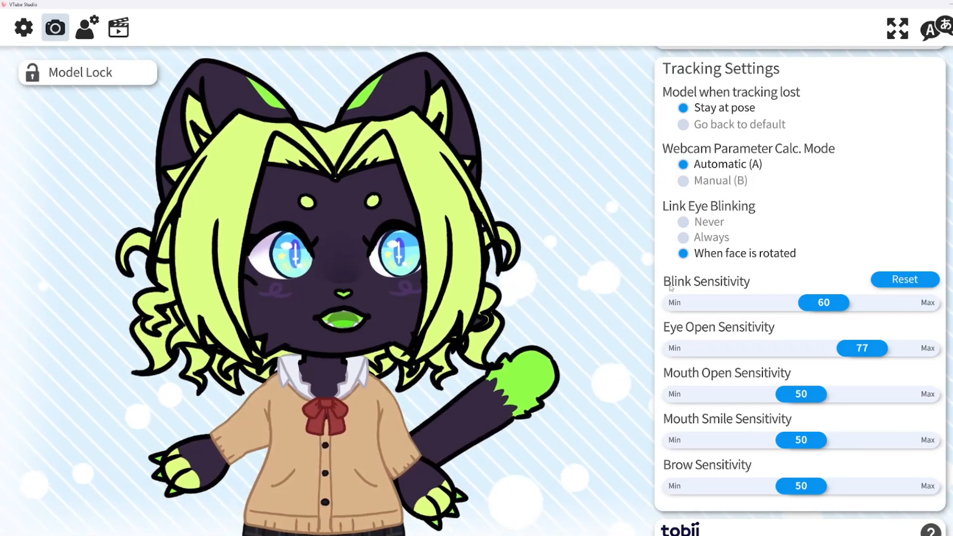
left_click(827, 306)
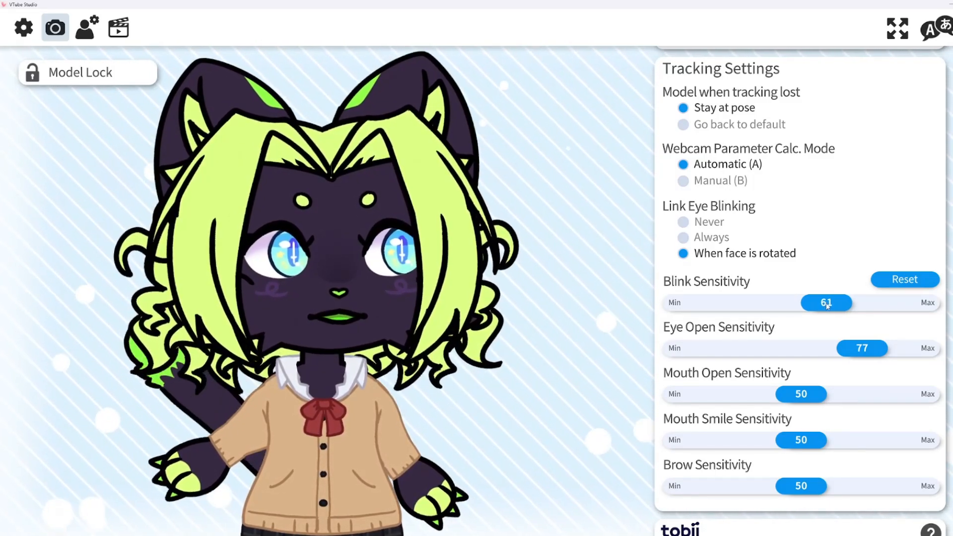
left_click_drag(828, 307, 864, 307)
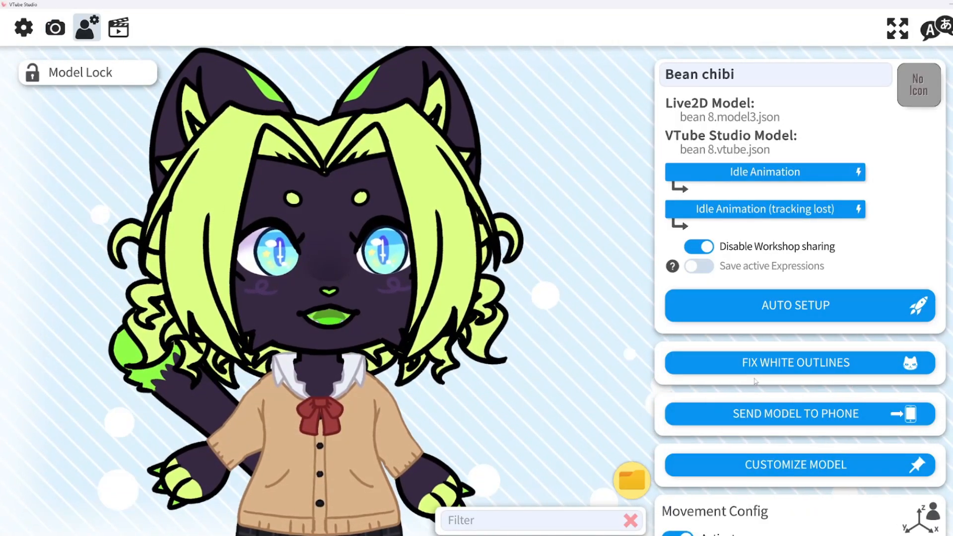
Examine the Eye Open and Eye Smile mappings for the left and right eyes in the model settings
scroll(750, 370, "down", 15)
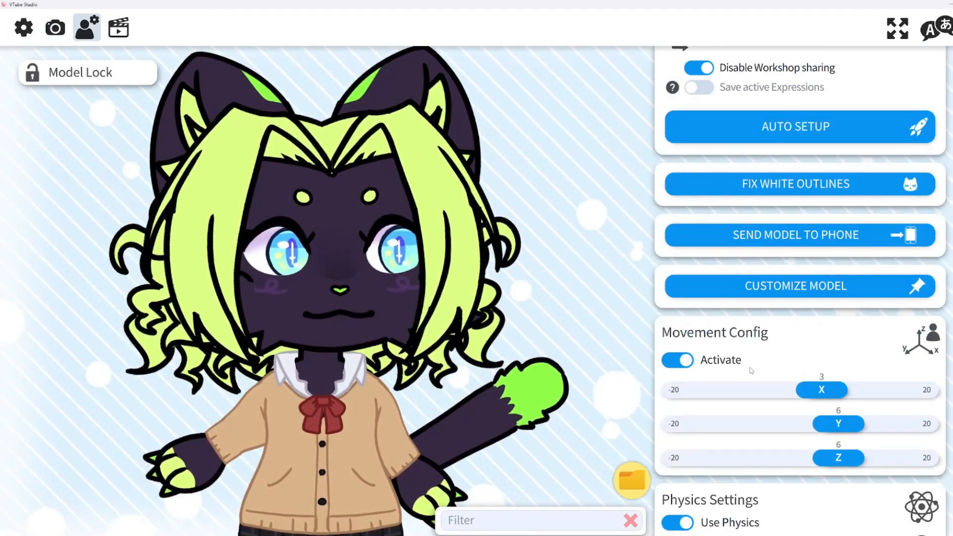
scroll(751, 370, "down", 15)
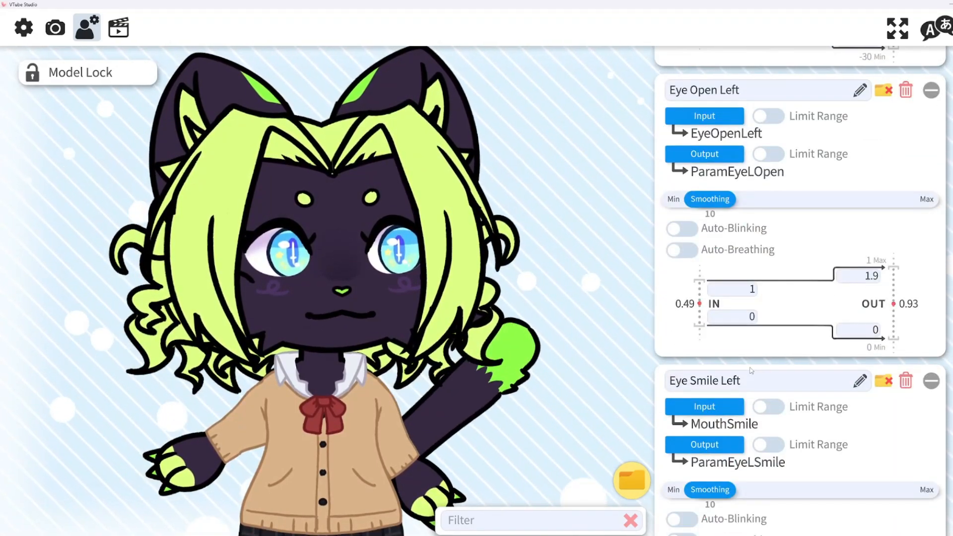
scroll(751, 370, "down", 5)
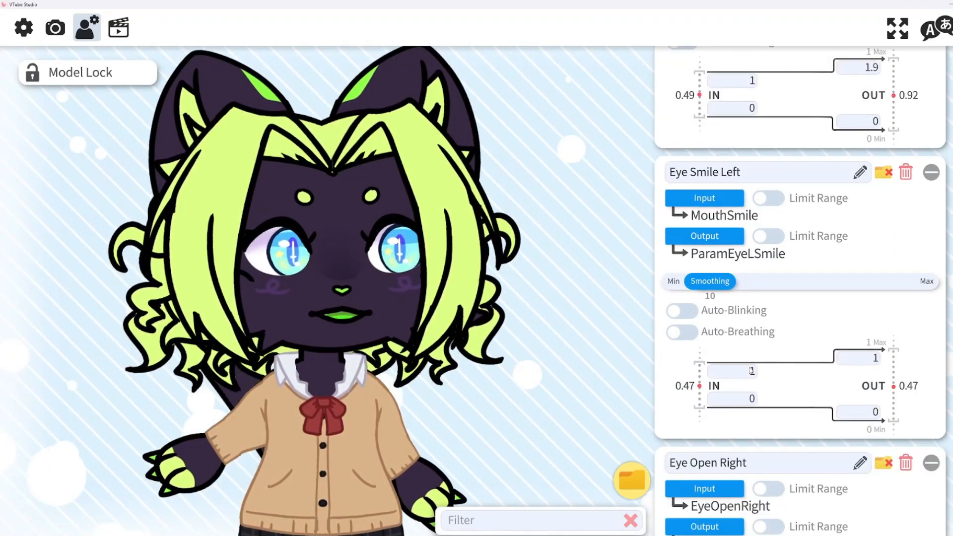
scroll(752, 370, "down", 6)
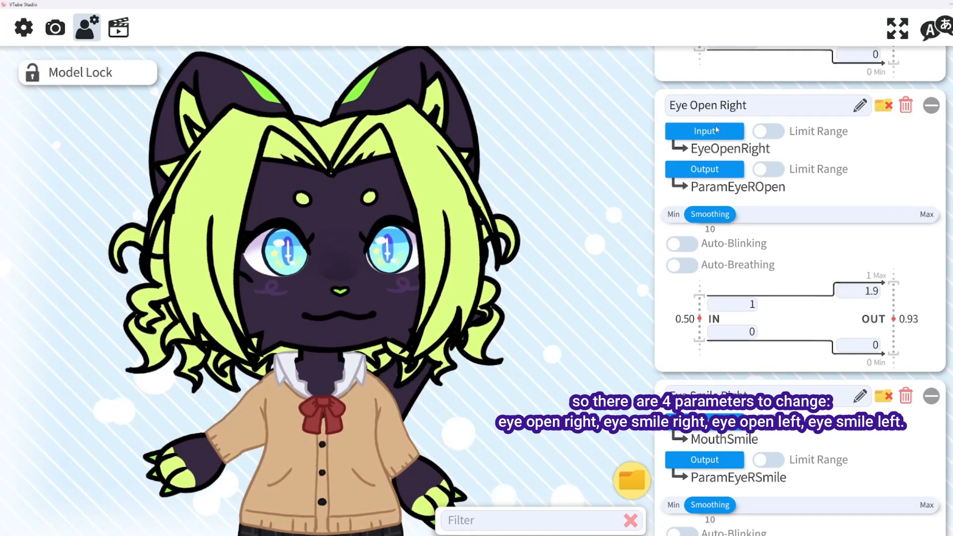
scroll(792, 477, "up", 6)
scroll(792, 477, "up", 4)
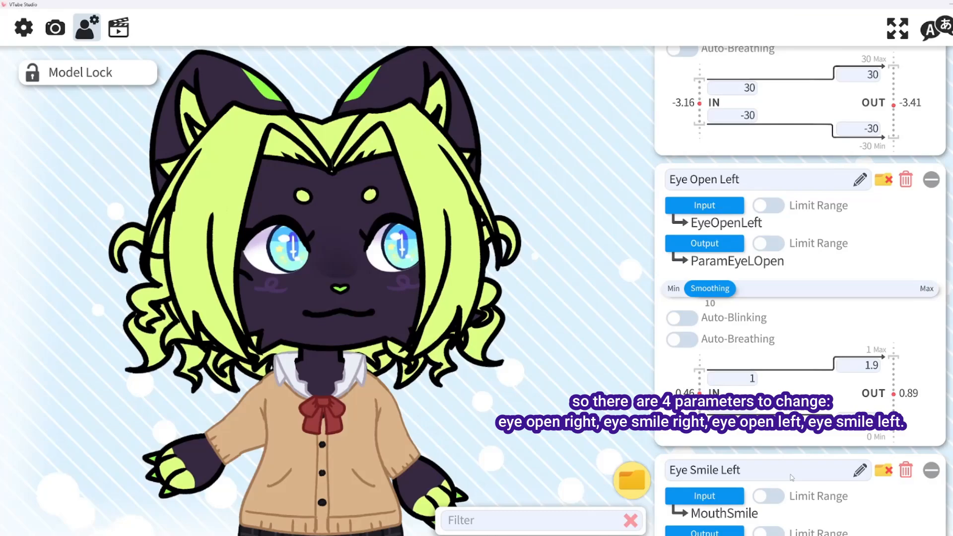
scroll(728, 486, "down", 3)
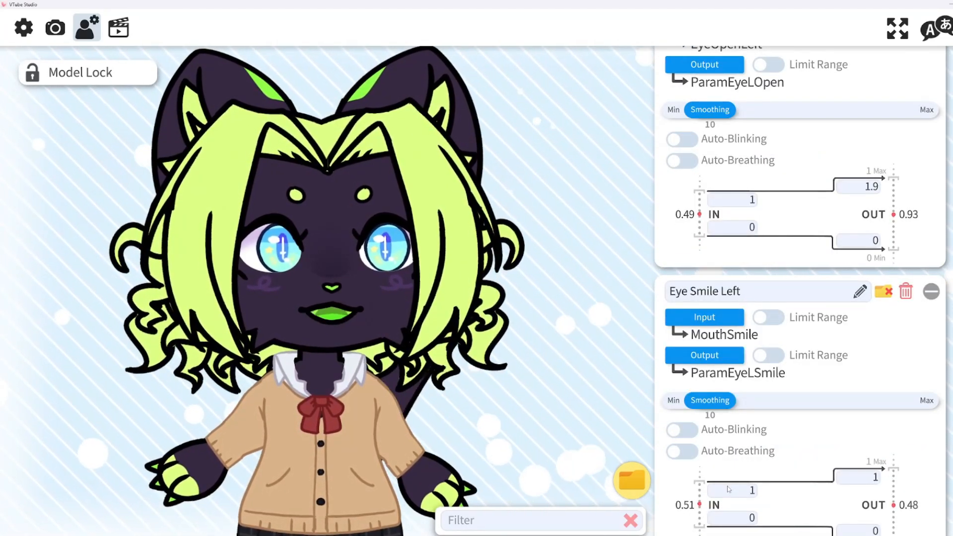
Try a smoothing of 20 on the Eye Open Left mapping, and set it back to 10
scroll(723, 446, "up", 3)
scroll(724, 447, "up", 5)
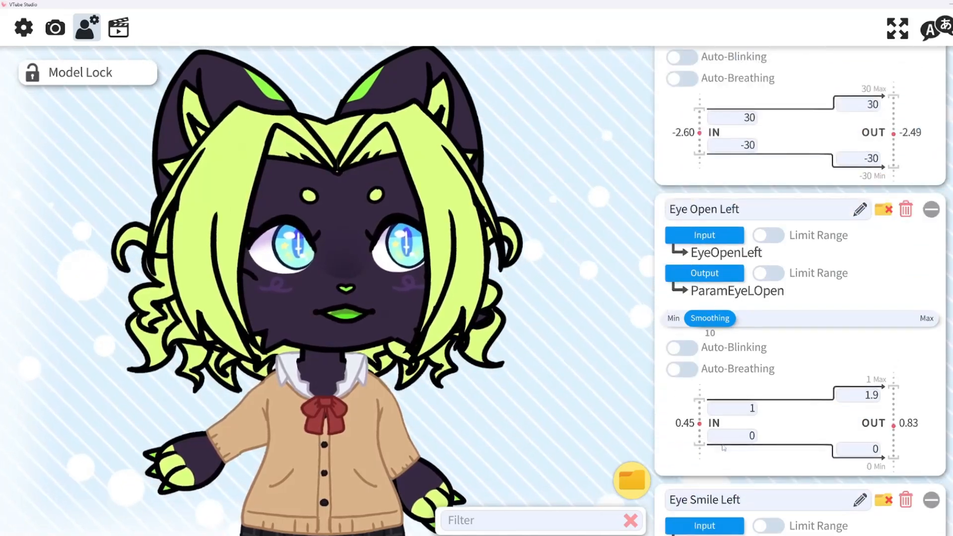
left_click_drag(711, 348, 742, 350)
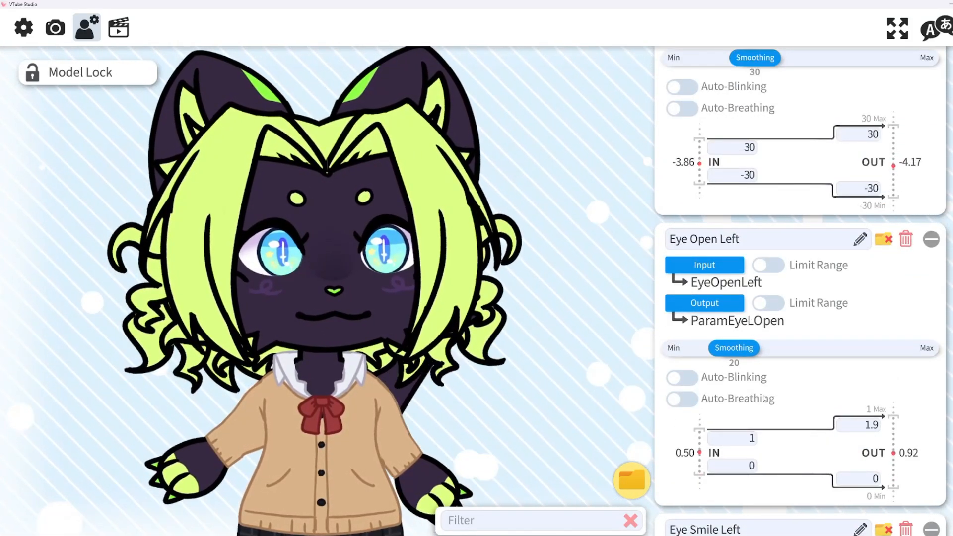
left_click_drag(717, 349, 695, 350)
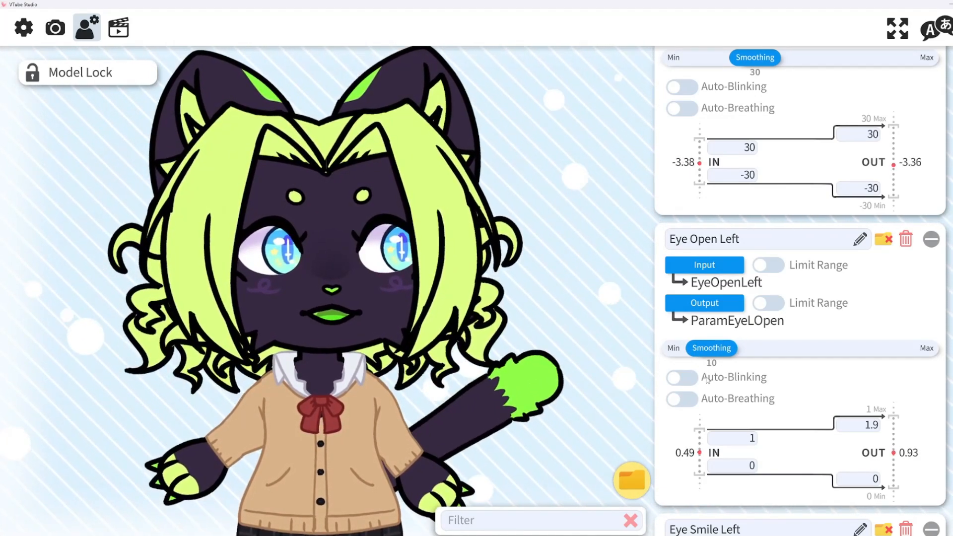
scroll(718, 432, "down", 4)
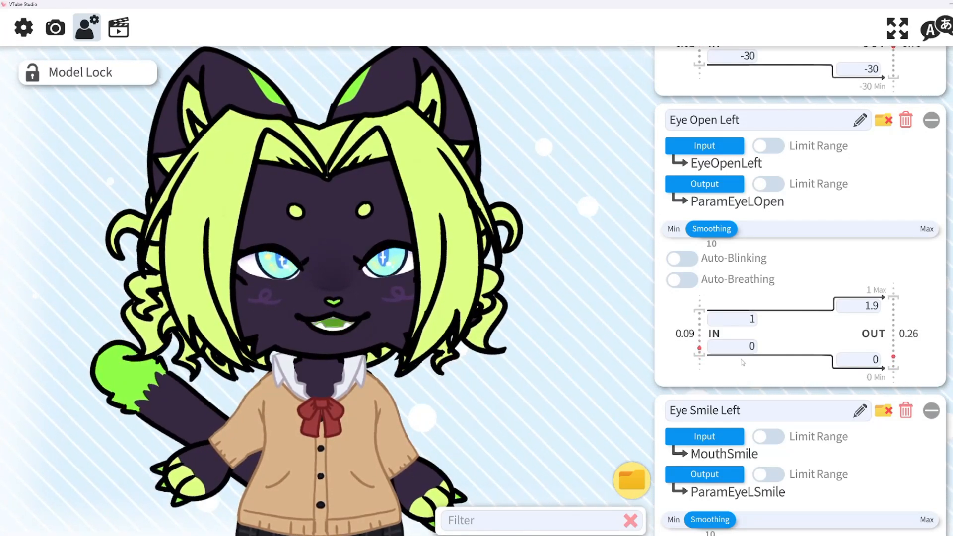
Try a smoothing of 20 on the Eye Smile Left mapping, and set it back to 10
scroll(705, 380, "down", 3)
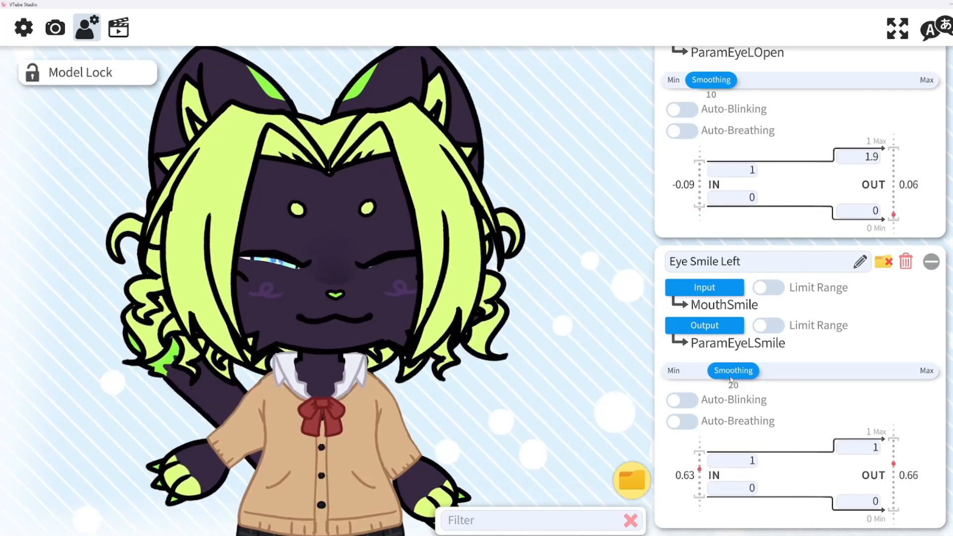
left_click_drag(731, 379, 705, 378)
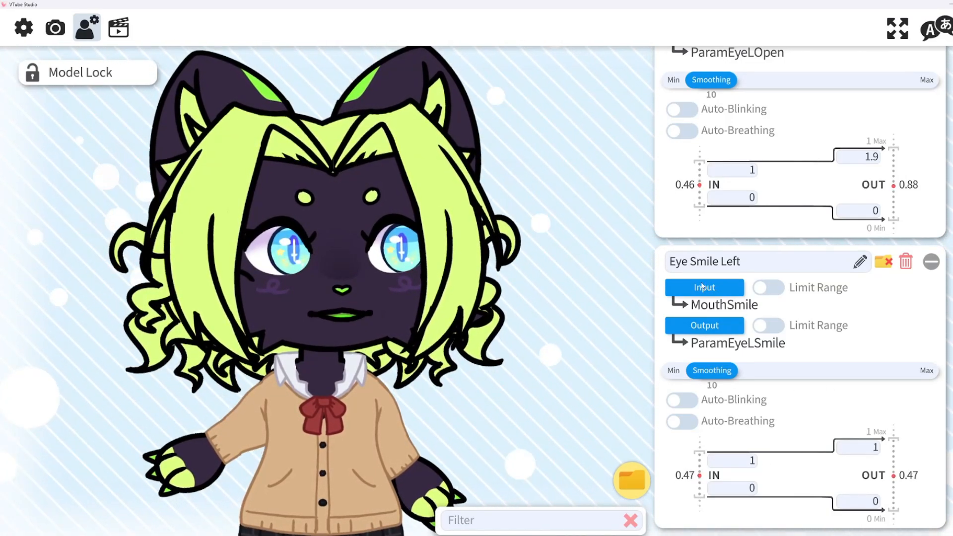
Review the tracking sensitivities in the camera settings and calibrate the webcam face tracking
left_click(55, 29)
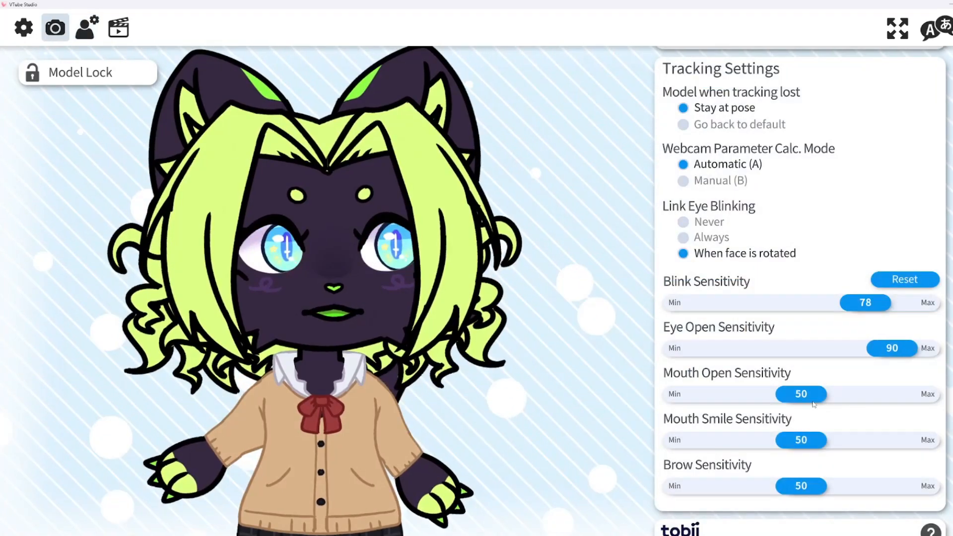
left_click(86, 28)
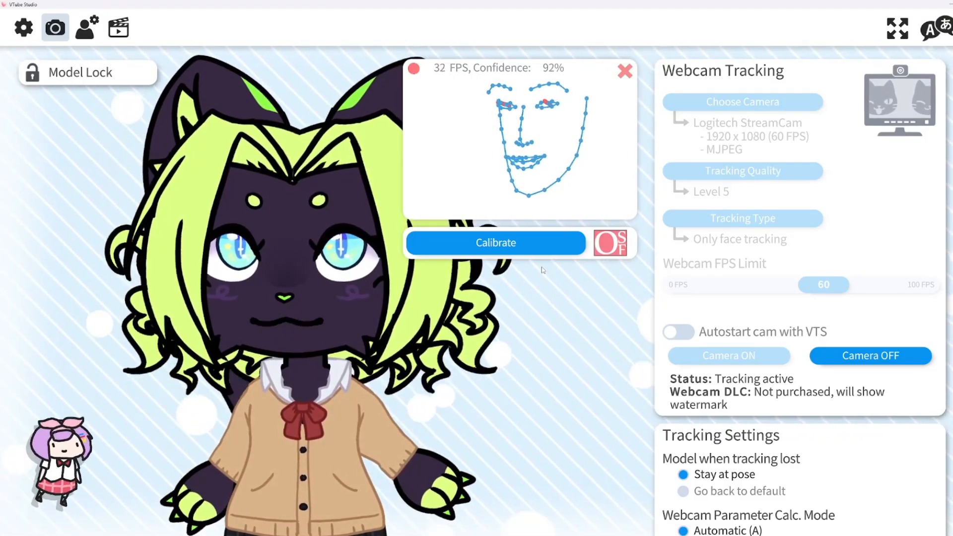
left_click(499, 246)
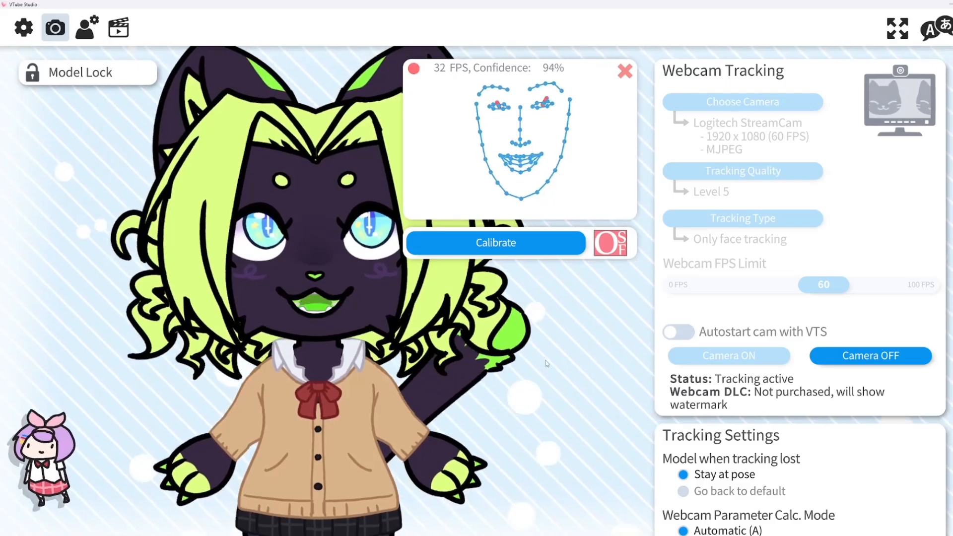
Open the upper output value of the Eye Y mapping for editing in the model settings
left_click(87, 27)
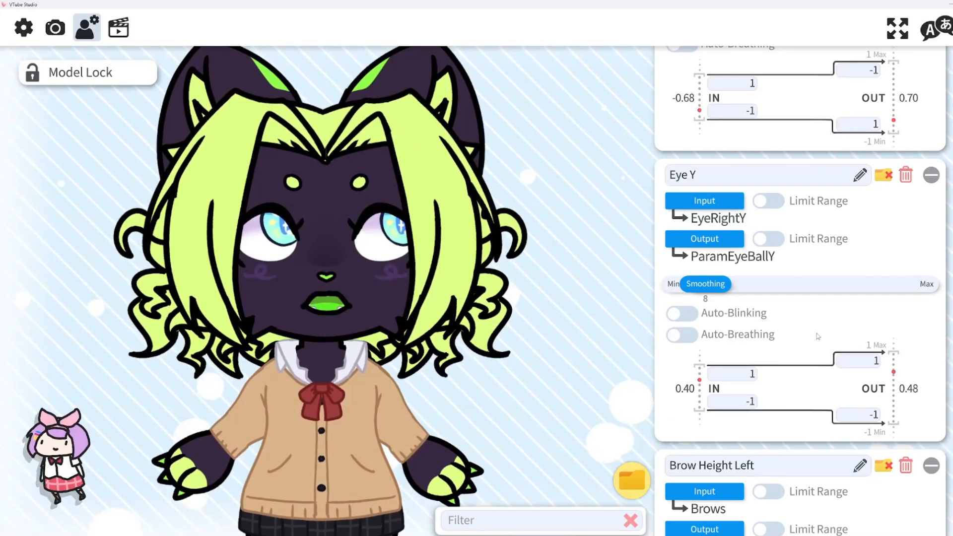
left_click(868, 361)
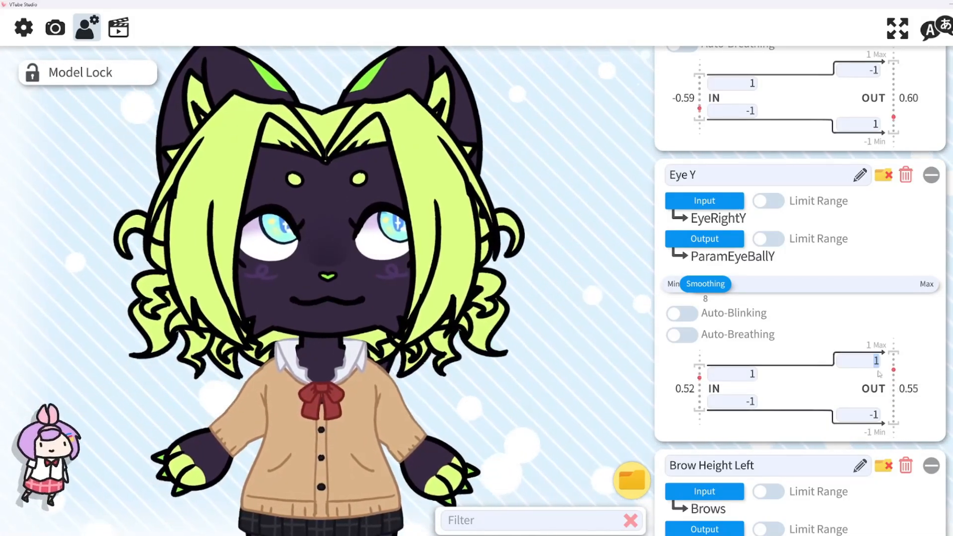
left_click(871, 361)
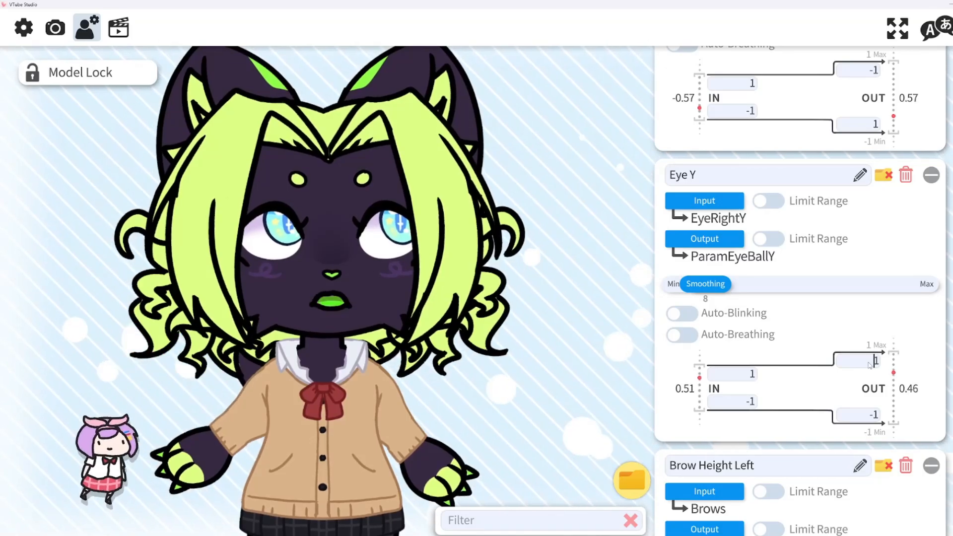